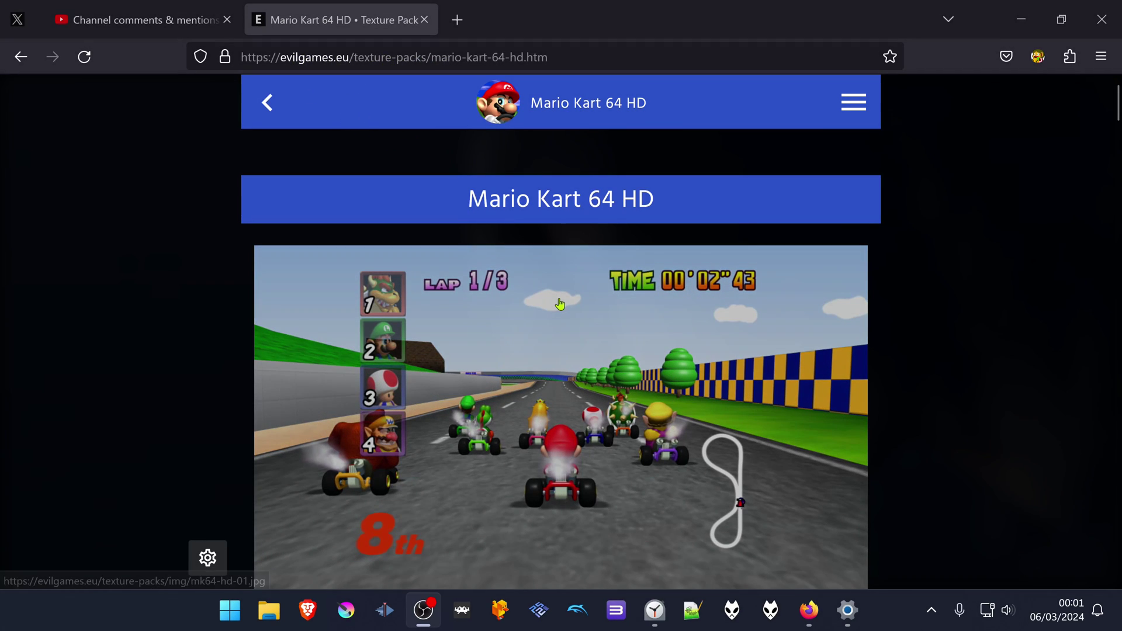
Download the 4K Cache (HTS) version of the Mario Kart 64 HD texture pack for GLideN64 to the Desktop.
scroll(653, 326, down, 5)
scroll(653, 325, down, 3)
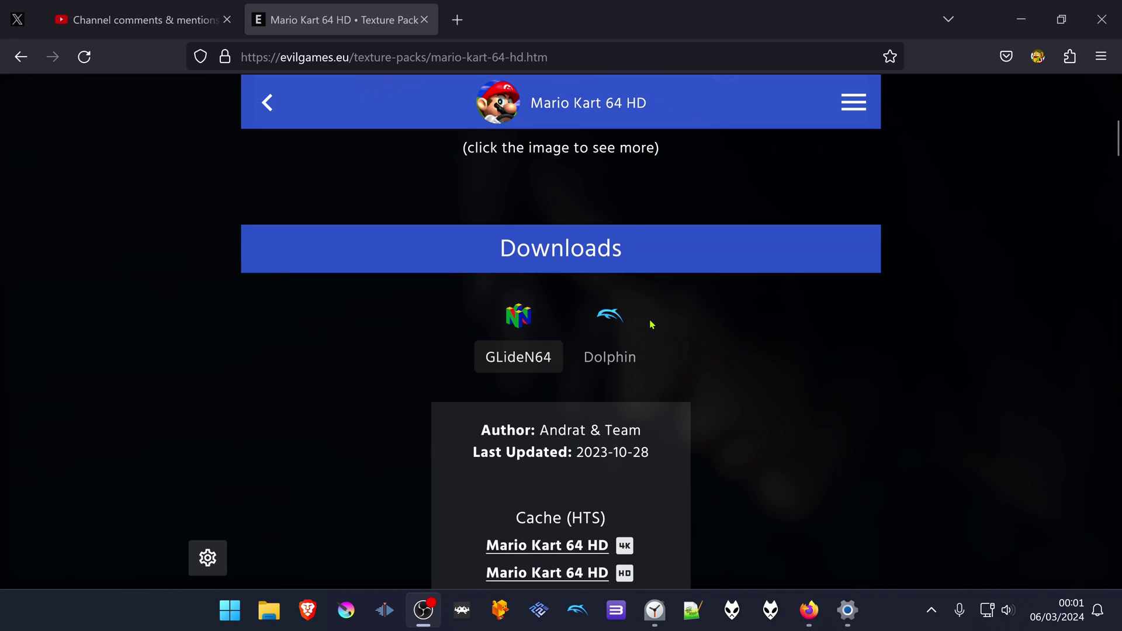
scroll(695, 308, down, 2)
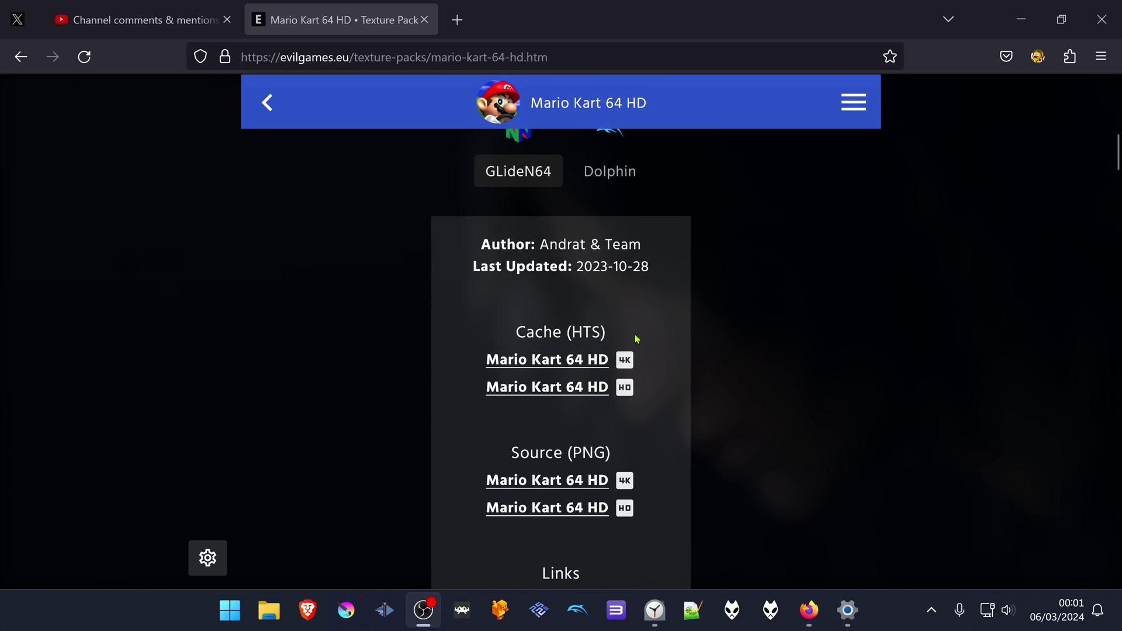
scroll(637, 339, down, 2)
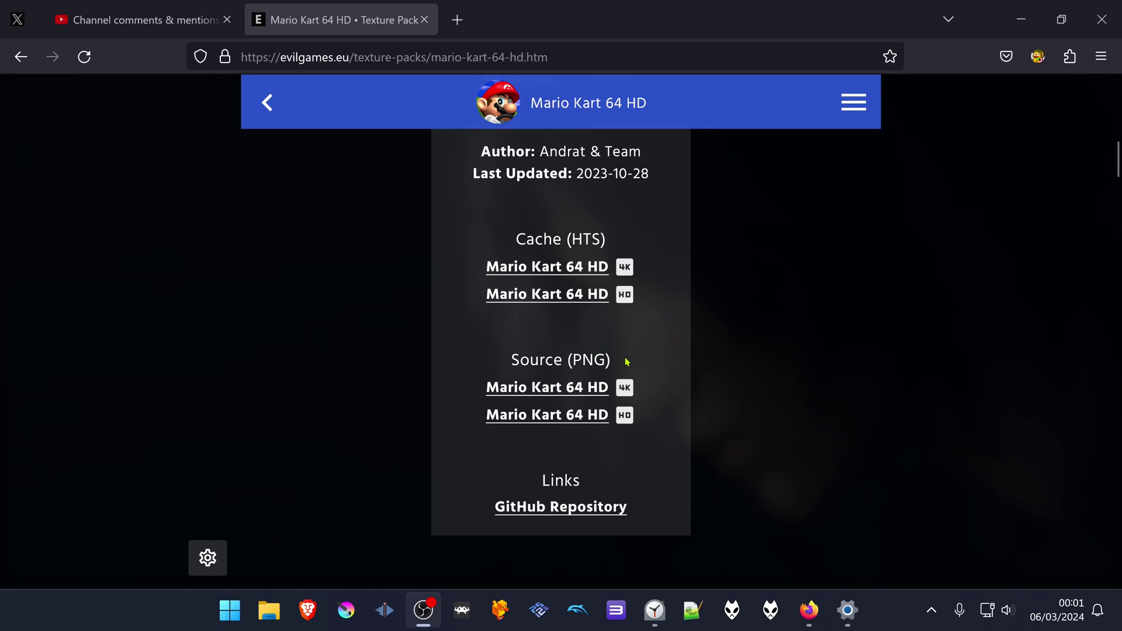
drag(608, 358, 595, 356)
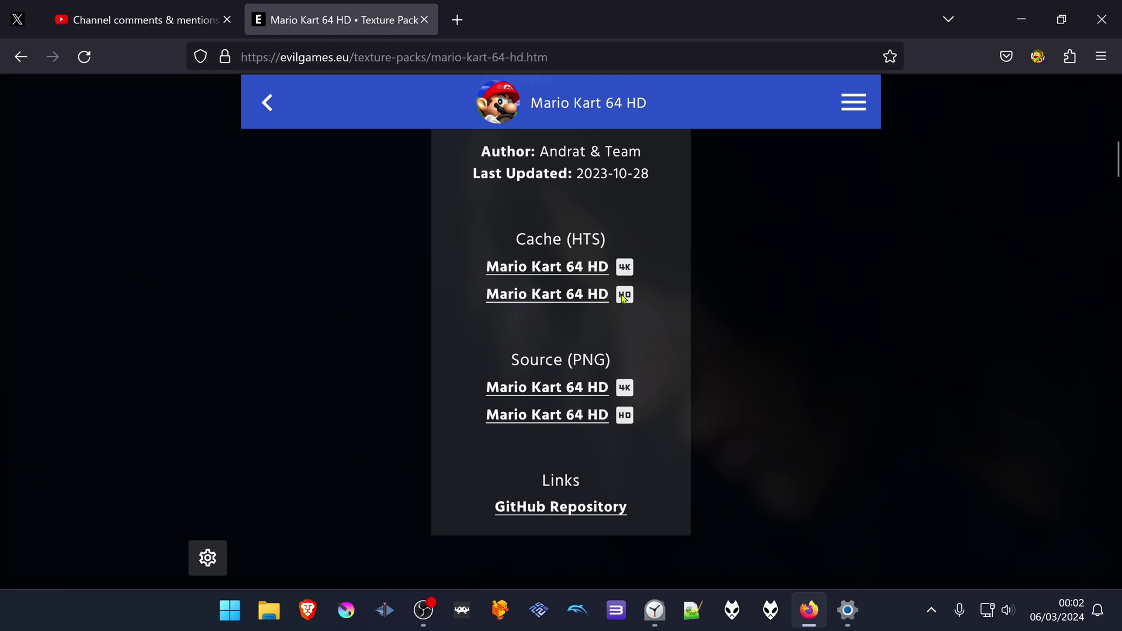
click(594, 273)
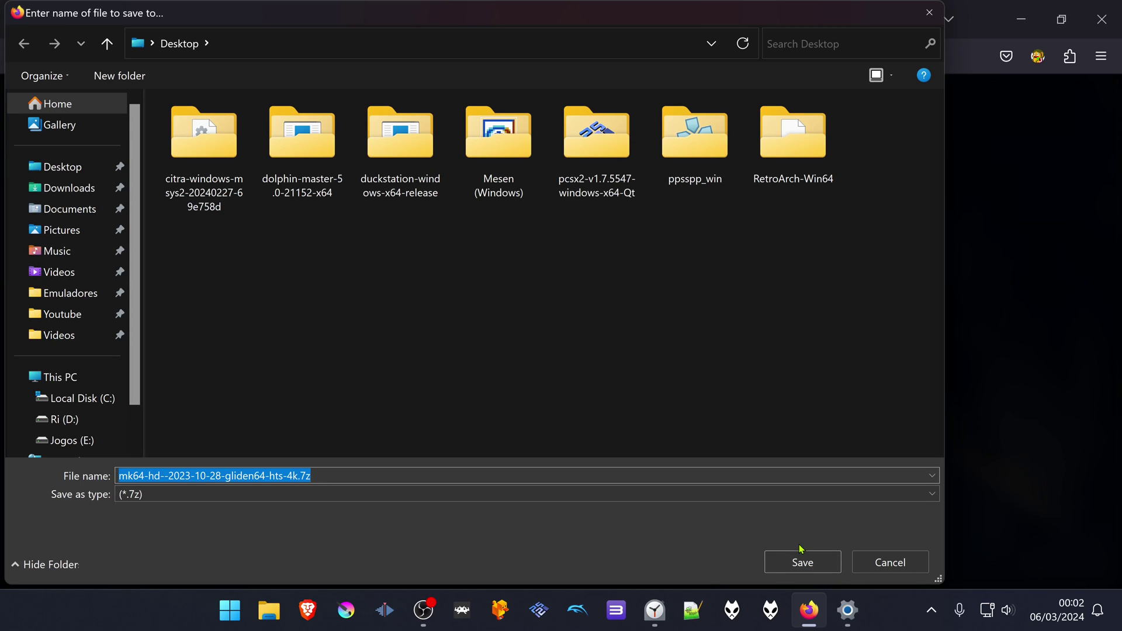
click(801, 559)
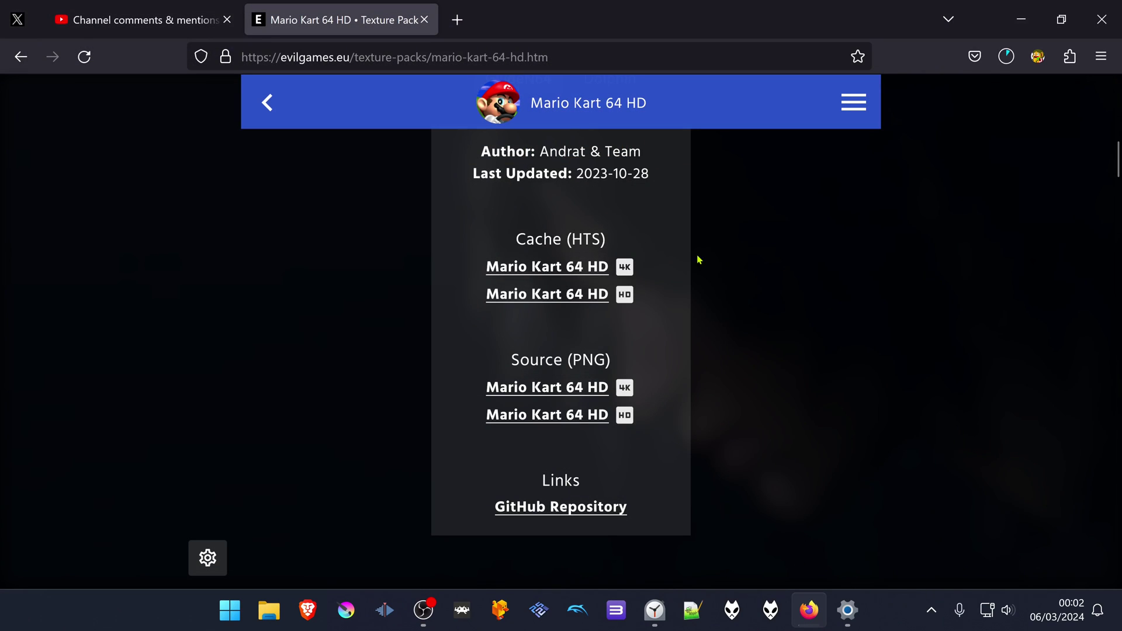
Minimize the browser and create a folder named Mupen64plus inside the system folder of RetroArch-Win64.
click(1021, 20)
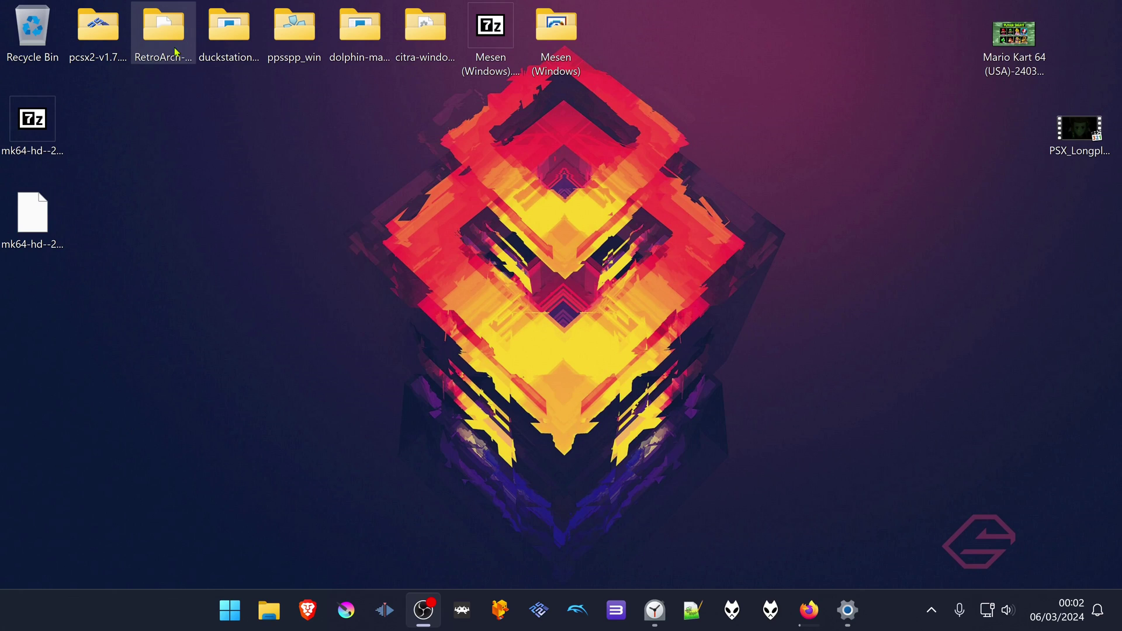
double_click(161, 34)
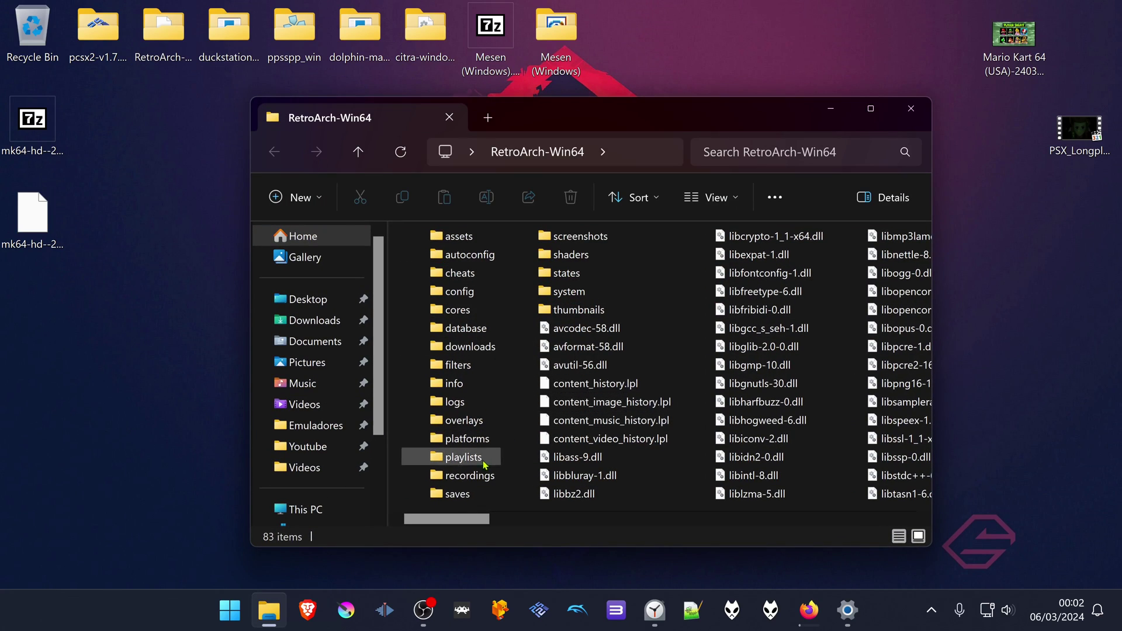
double_click(578, 291)
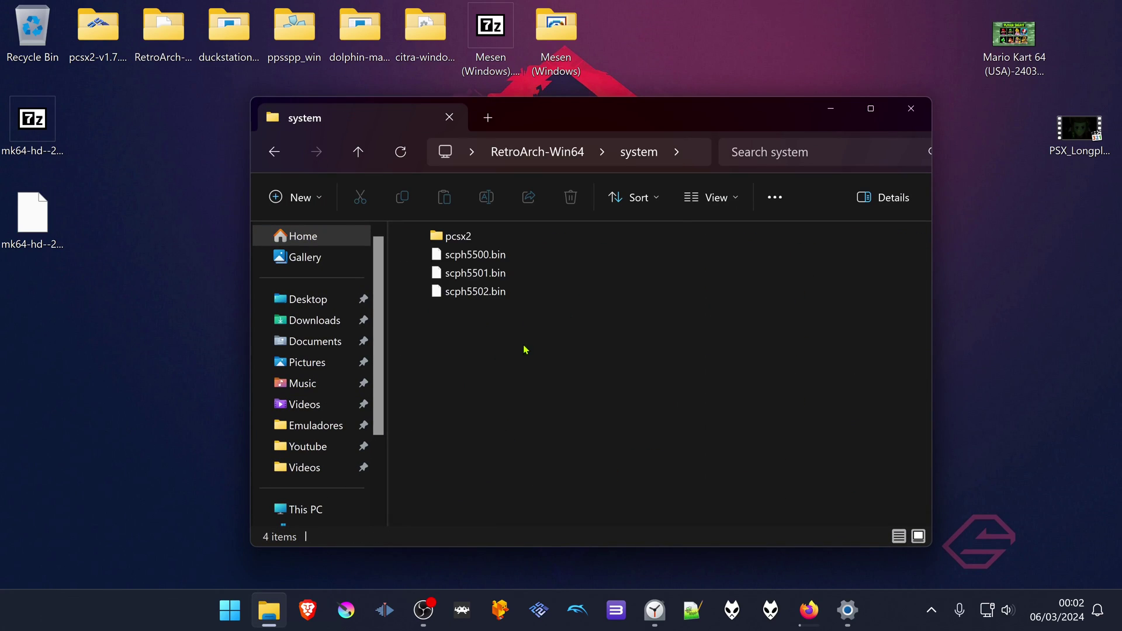
right_click(487, 375)
mouse_move(579, 298)
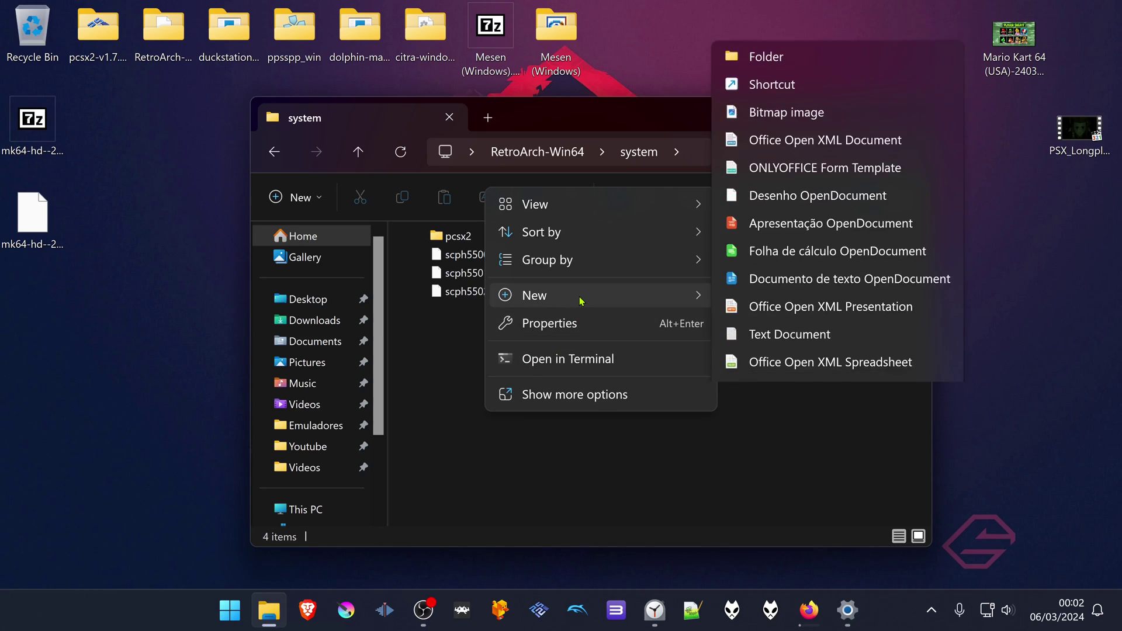
click(793, 17)
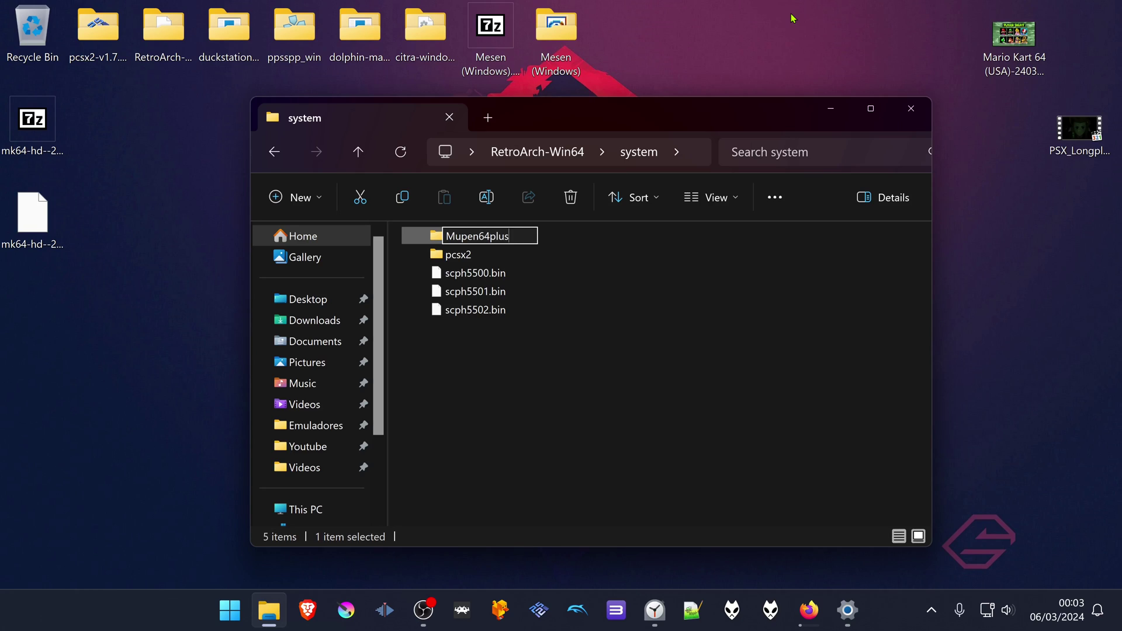
Create a folder named cache inside the Mupen64plus folder.
double_click(499, 245)
right_click(484, 300)
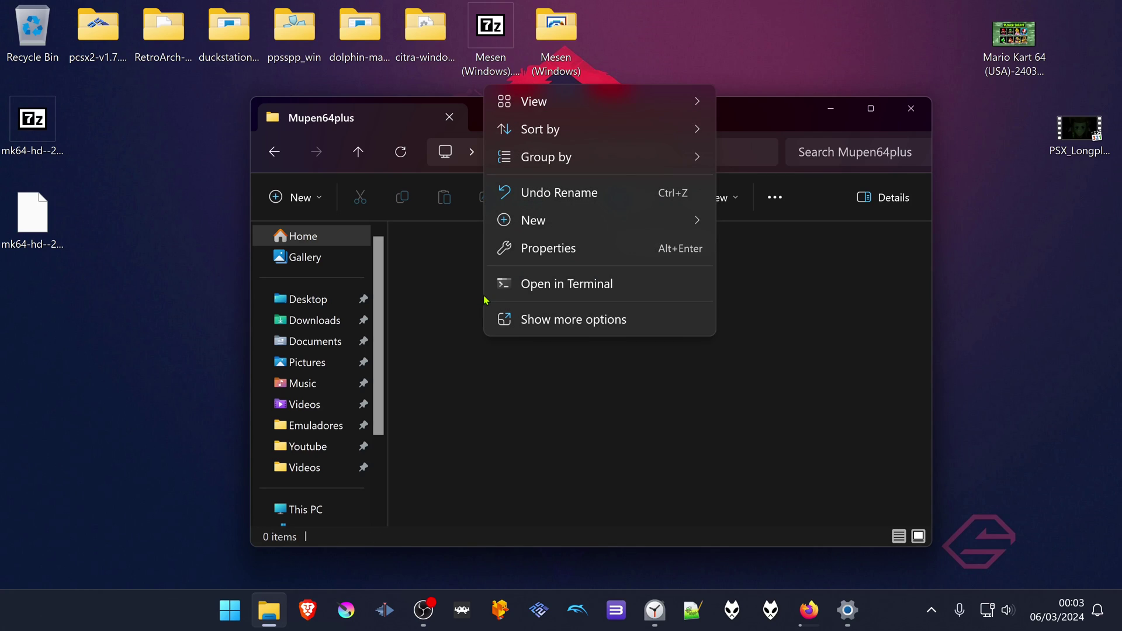
mouse_move(516, 220)
click(734, 222)
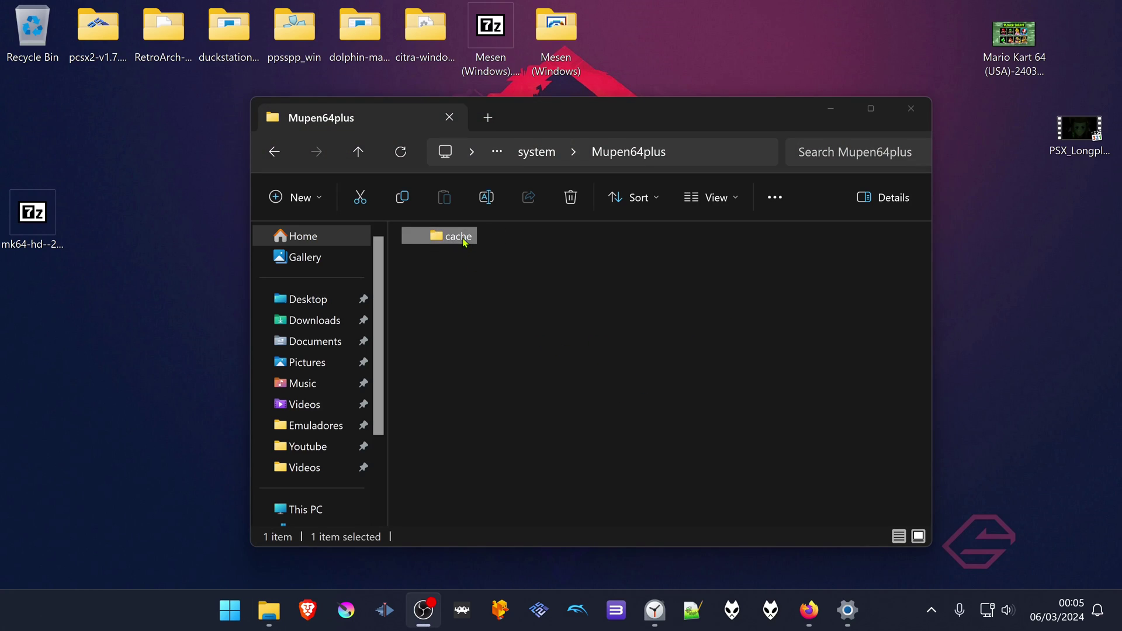
Extract MARIOKART64_HIRESTEXTURES.hts from the downloaded 7z archive on the desktop into the cache folder.
double_click(459, 236)
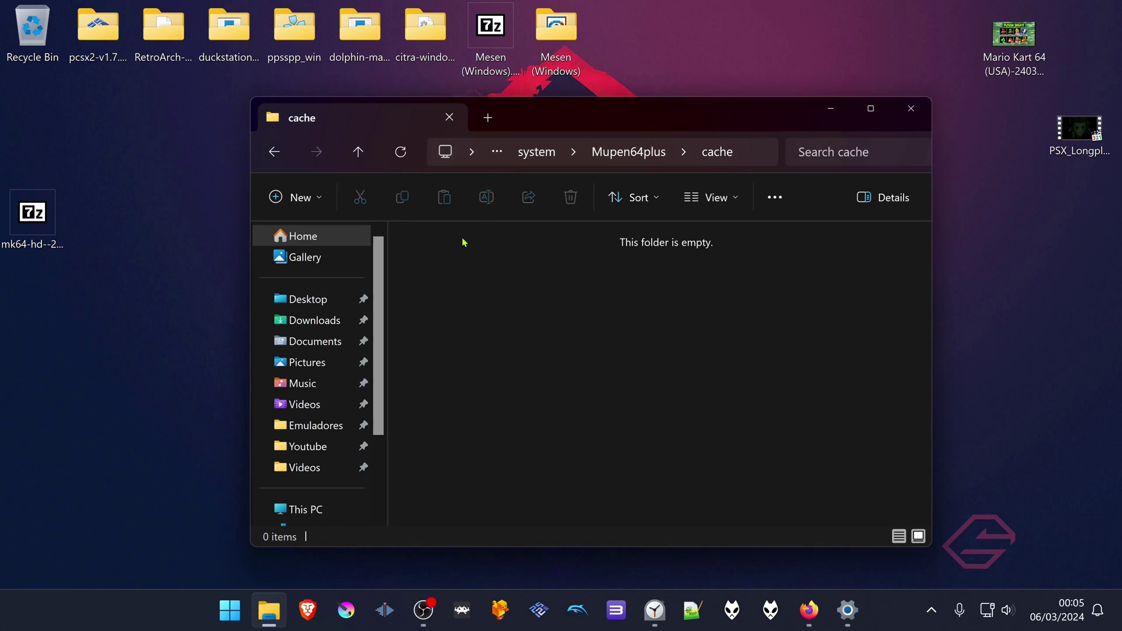
double_click(32, 213)
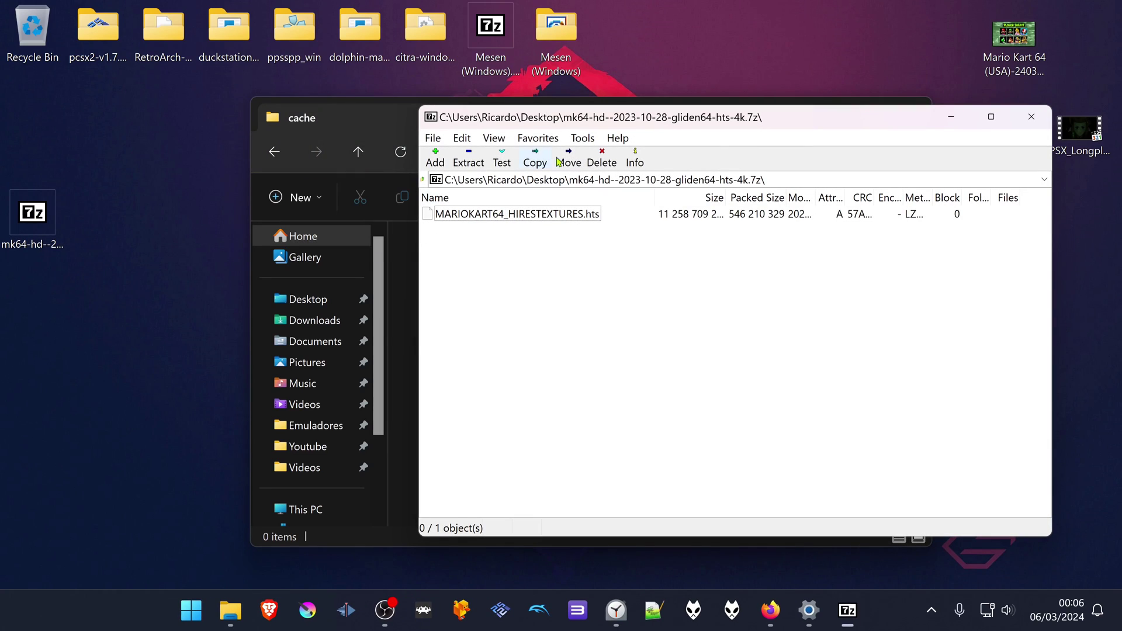
drag(587, 118, 693, 130)
drag(620, 225, 456, 290)
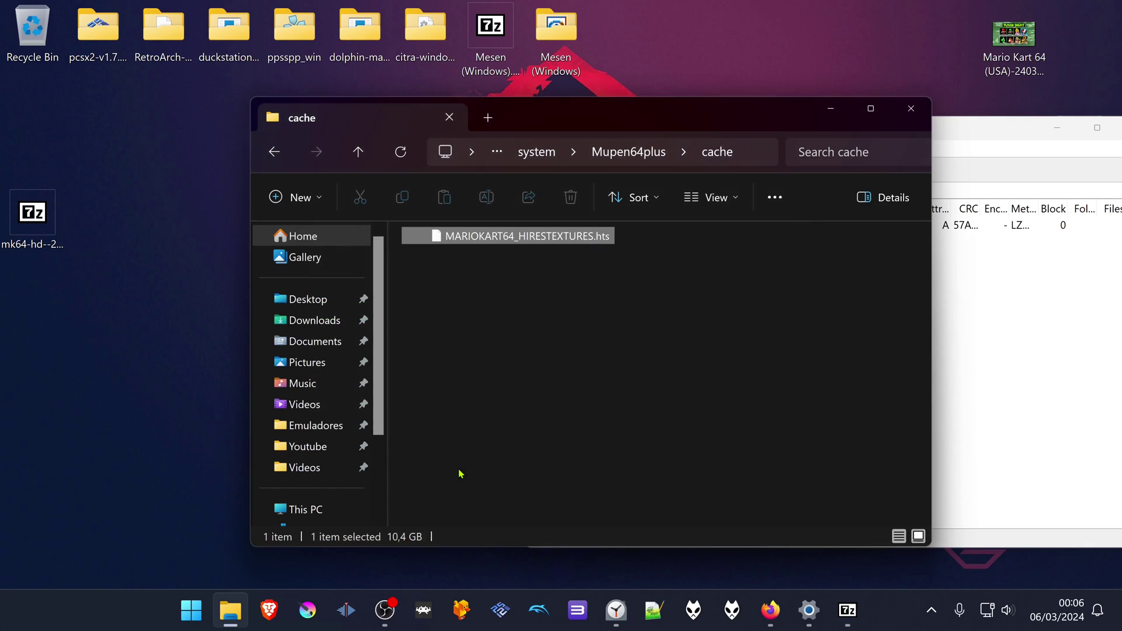
click(458, 464)
Return to the RetroArch-Win64 folder and launch retroarch.exe.
click(275, 153)
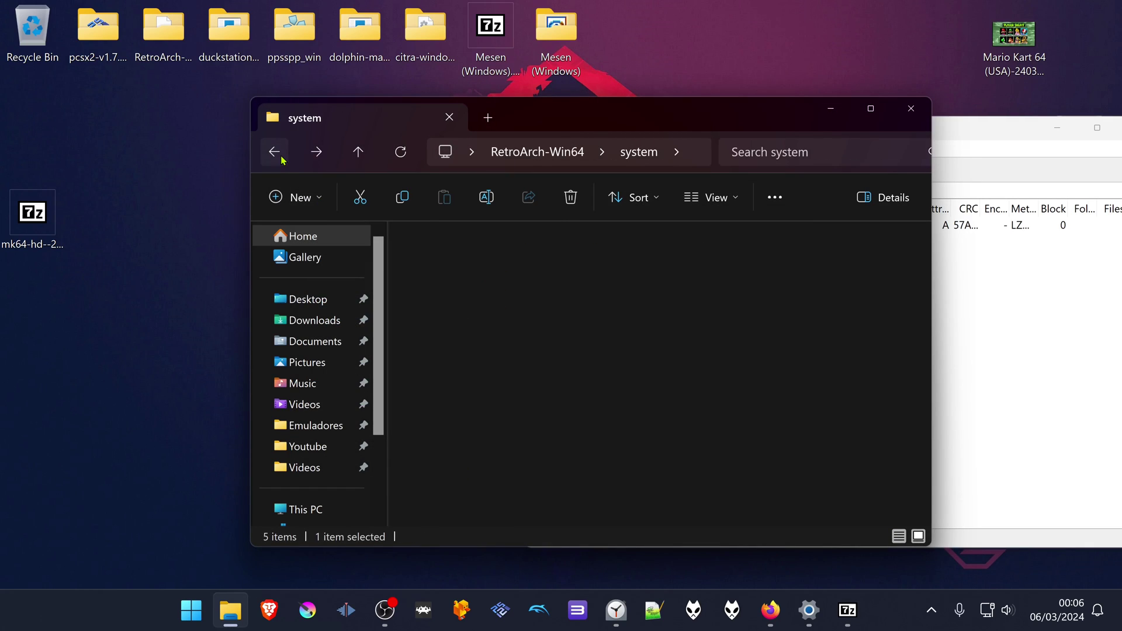
click(275, 153)
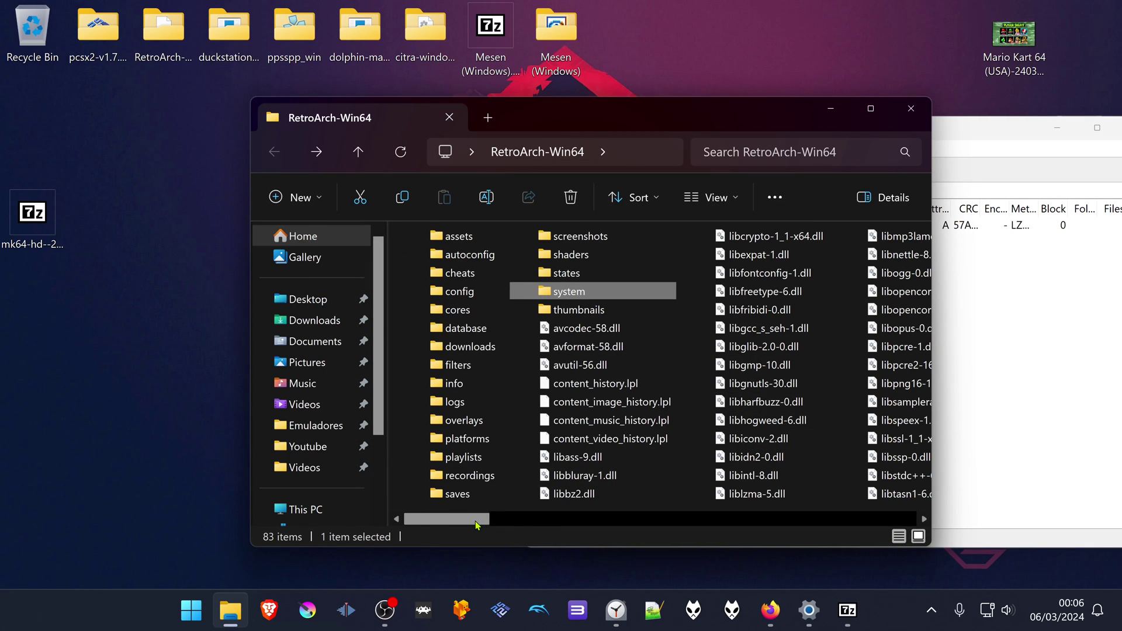
drag(473, 519, 747, 509)
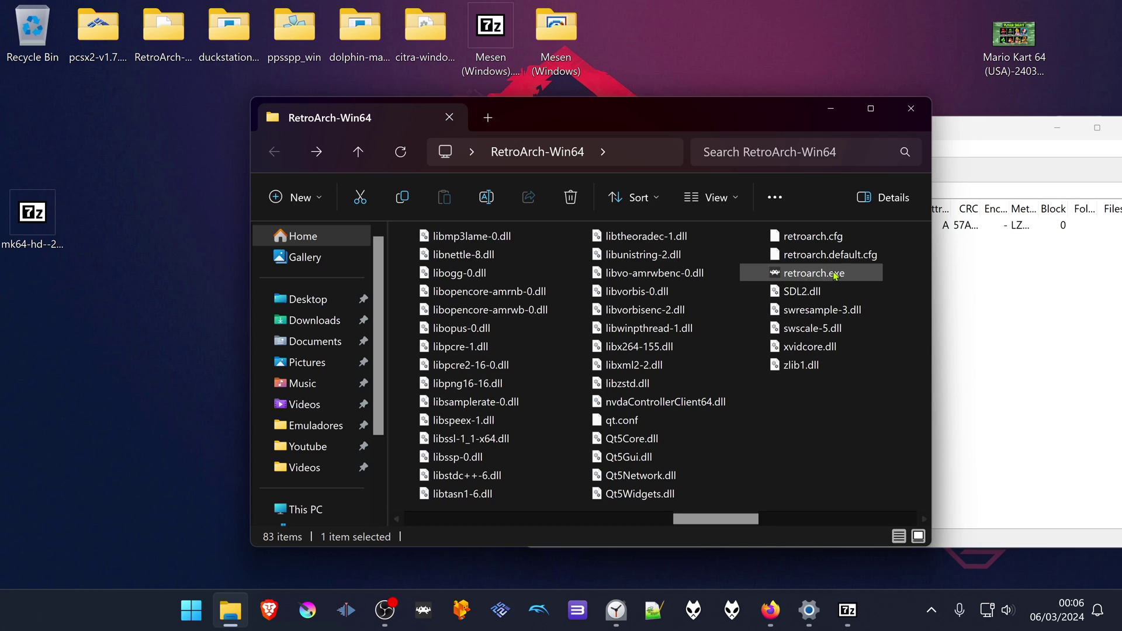
double_click(814, 273)
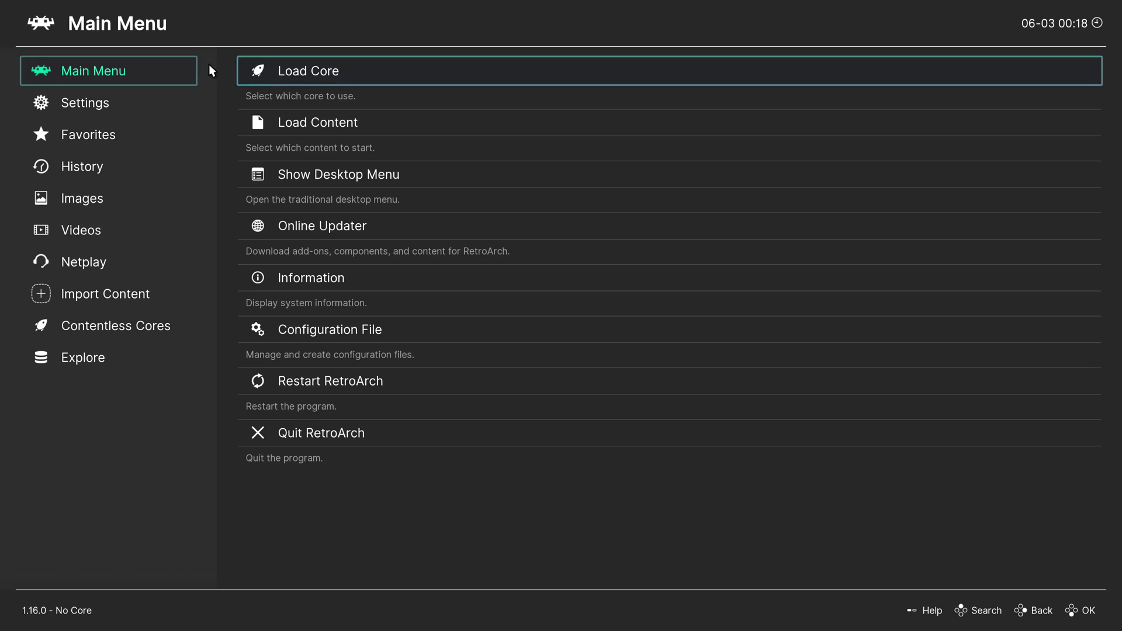
Download the Nintendo 64 (Mupen64Plus-Next) core through the core downloader and return to the main menu.
click(304, 69)
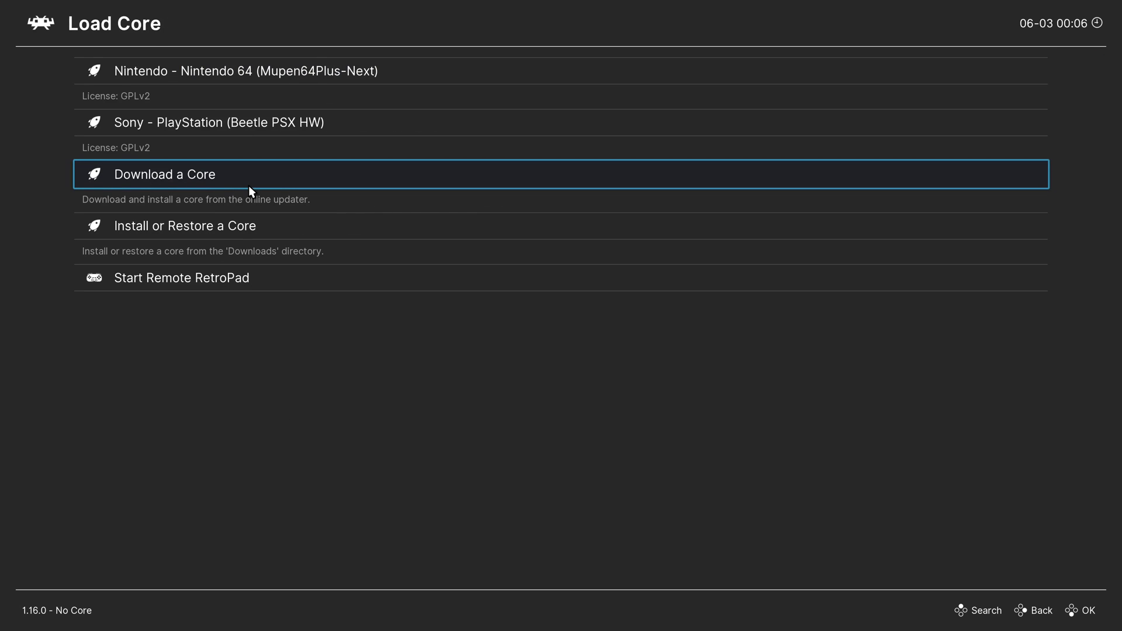
click(248, 185)
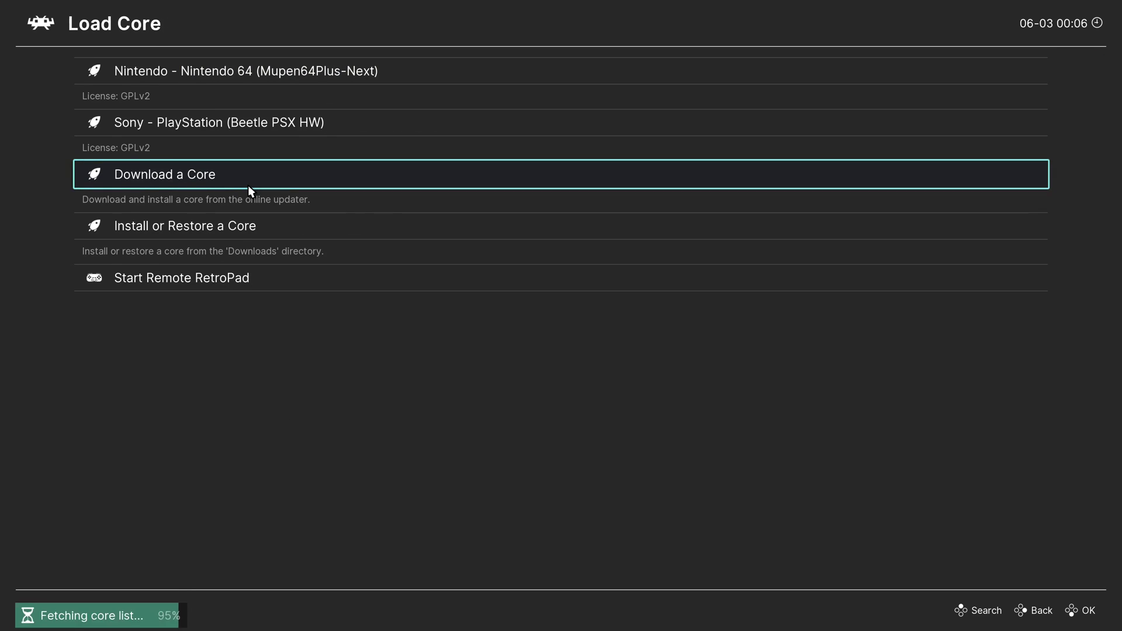
scroll(264, 75, down, 15)
scroll(263, 118, down, 20)
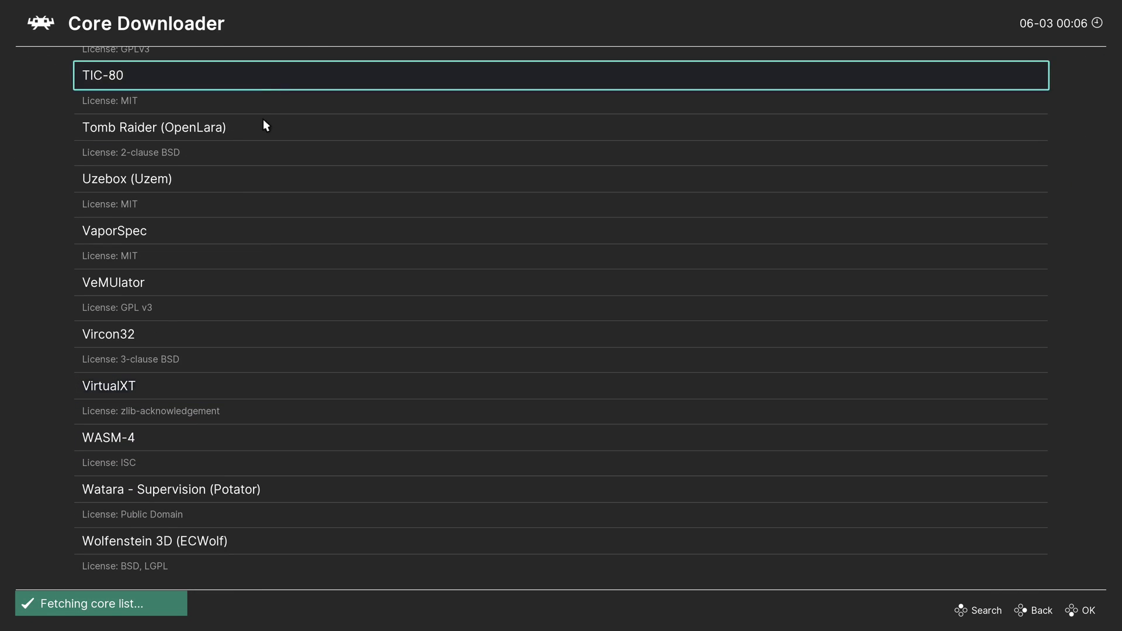
scroll(272, 304, up, 13)
scroll(271, 304, up, 20)
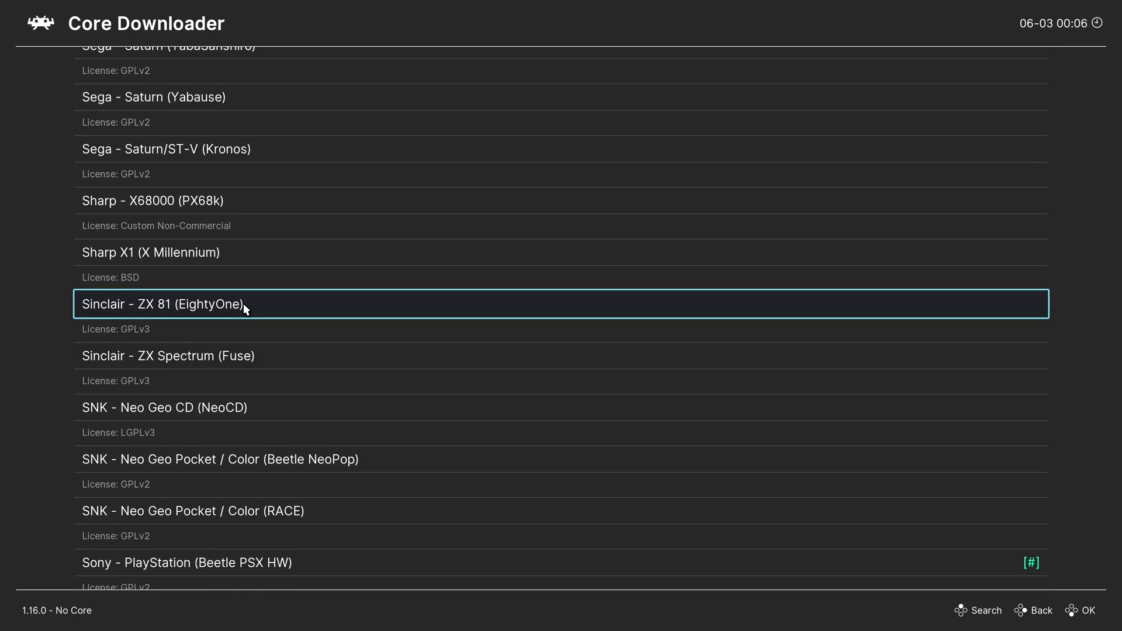
scroll(224, 287, up, 14)
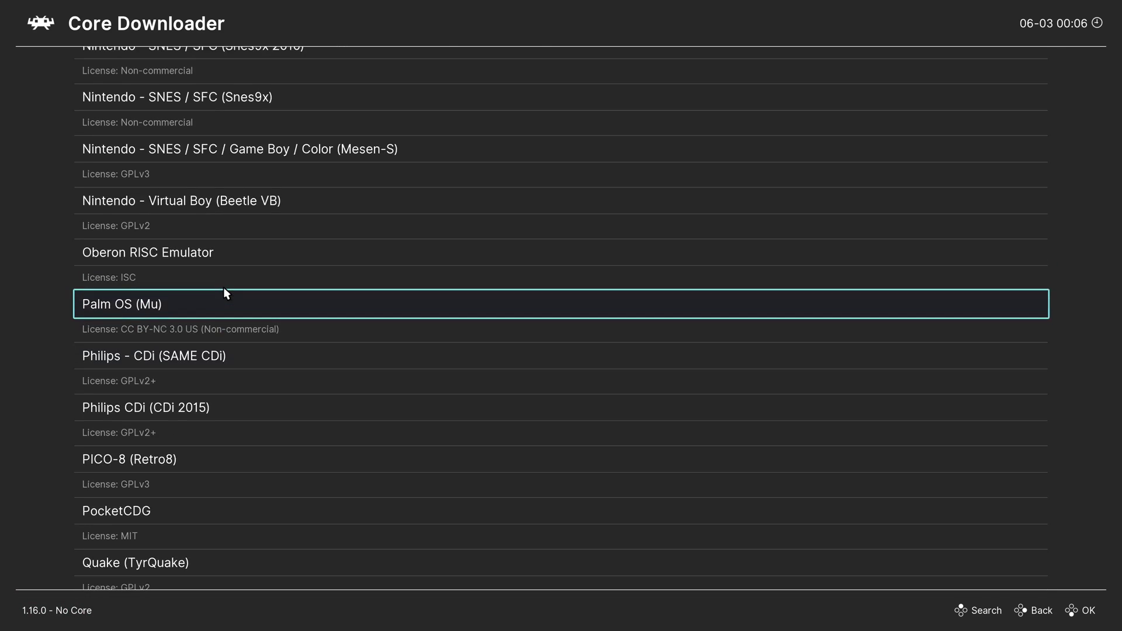
scroll(238, 282, up, 9)
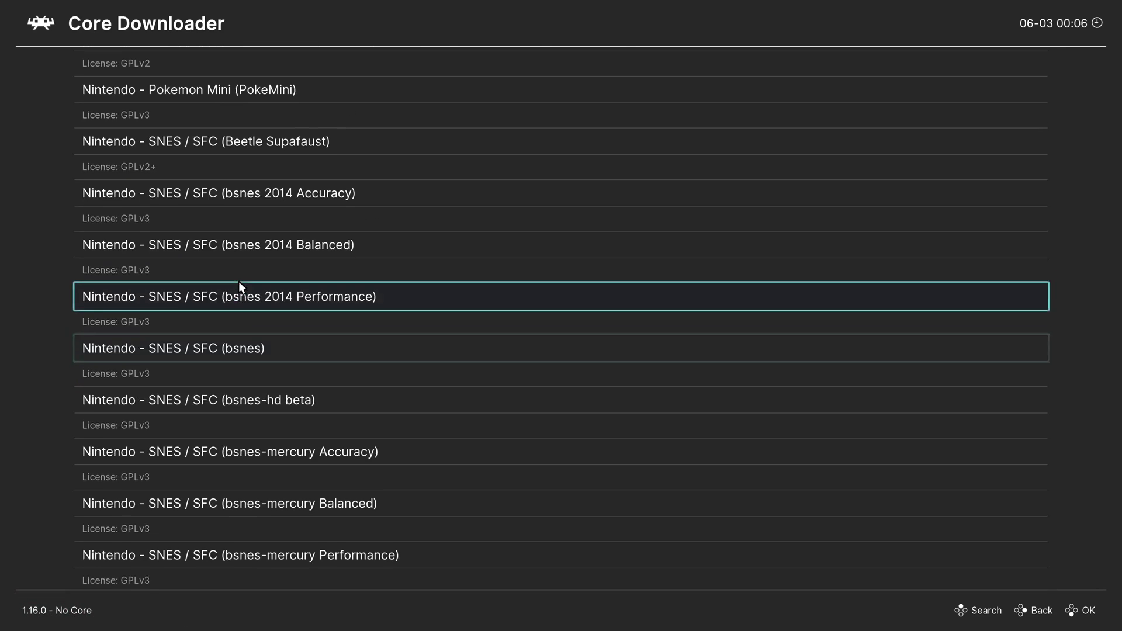
click(275, 201)
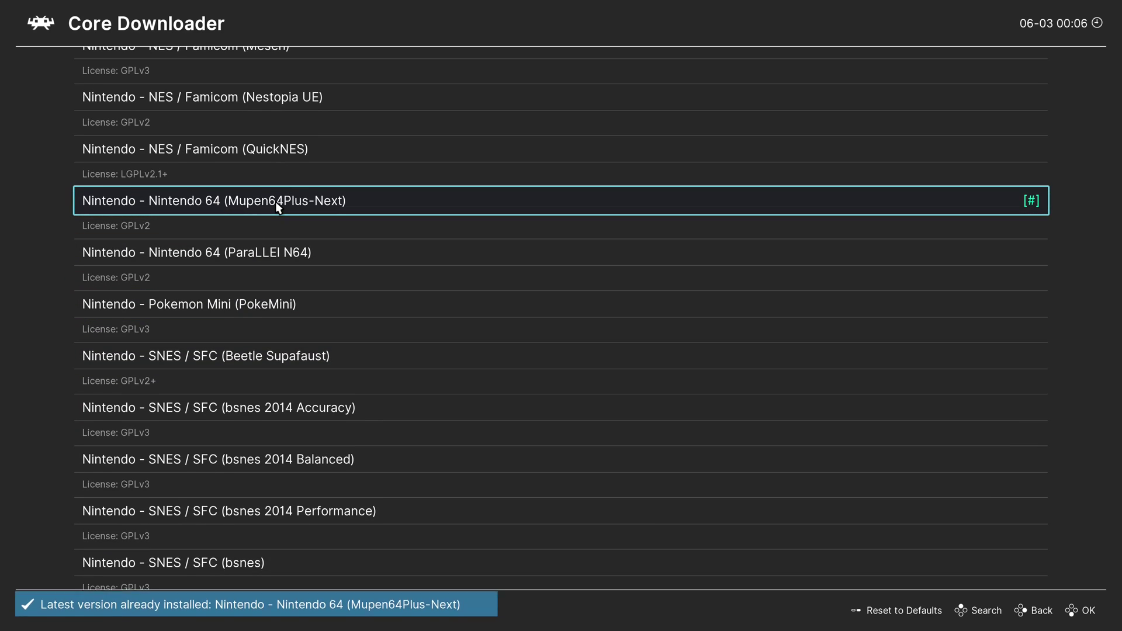
right_click(318, 201)
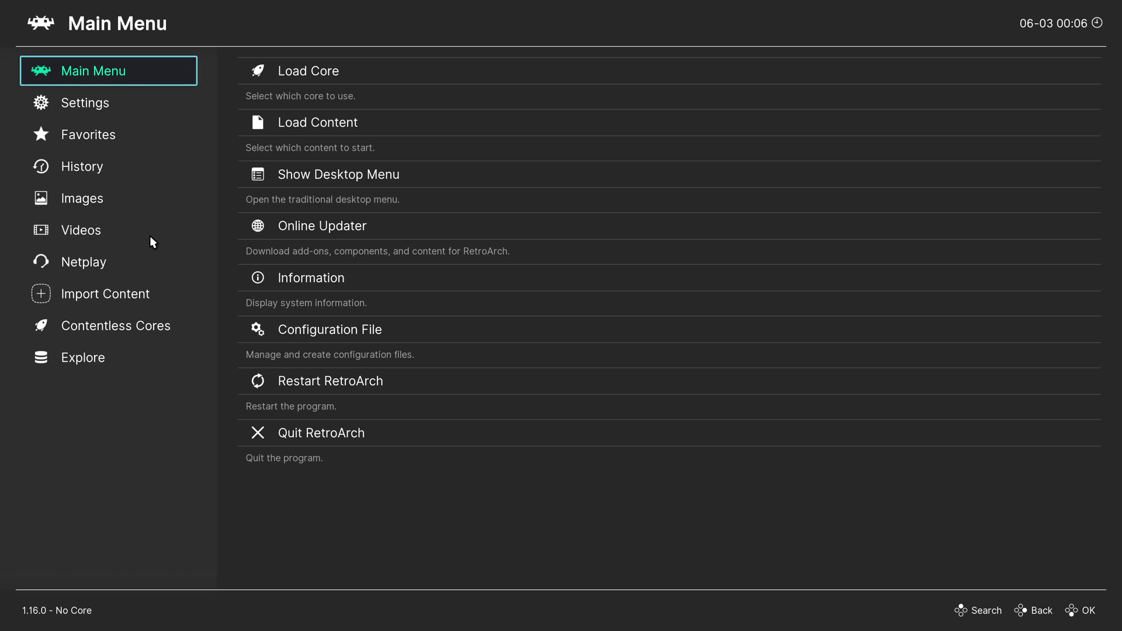
Run Mario Kart 64 (USA) from the history and select GLideN64 as the RDP plugin in its core options.
click(121, 167)
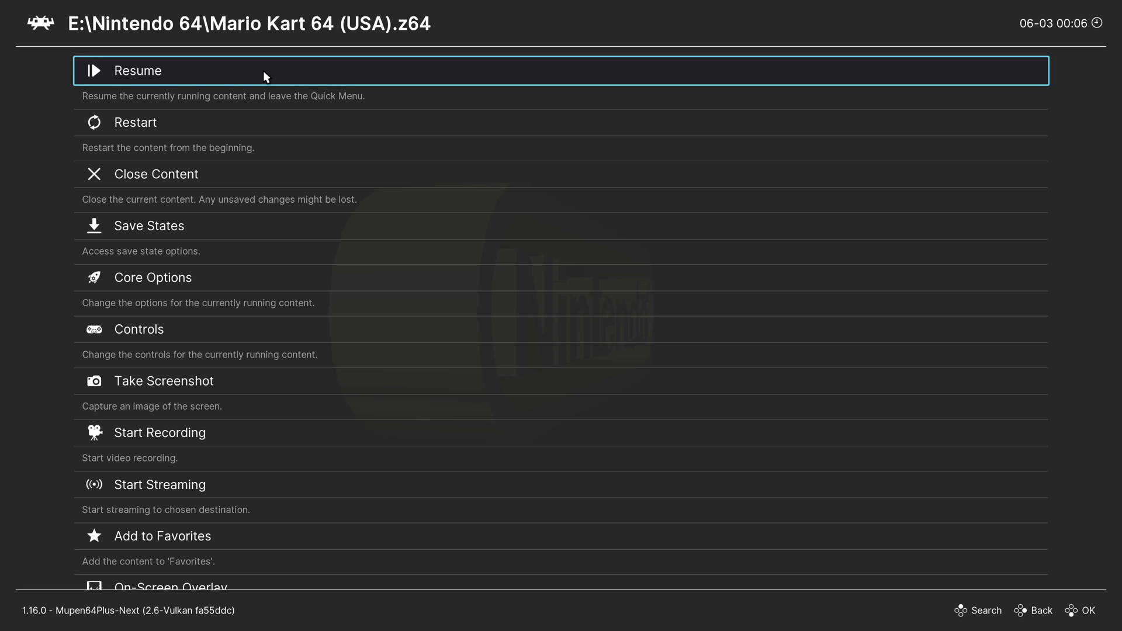
click(184, 279)
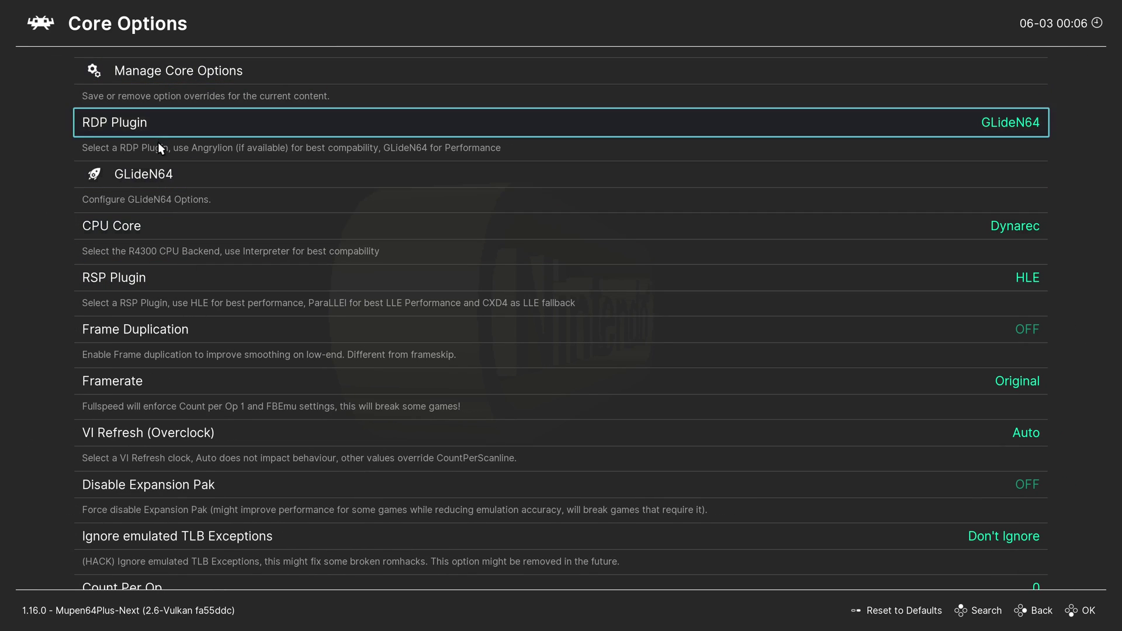
click(189, 135)
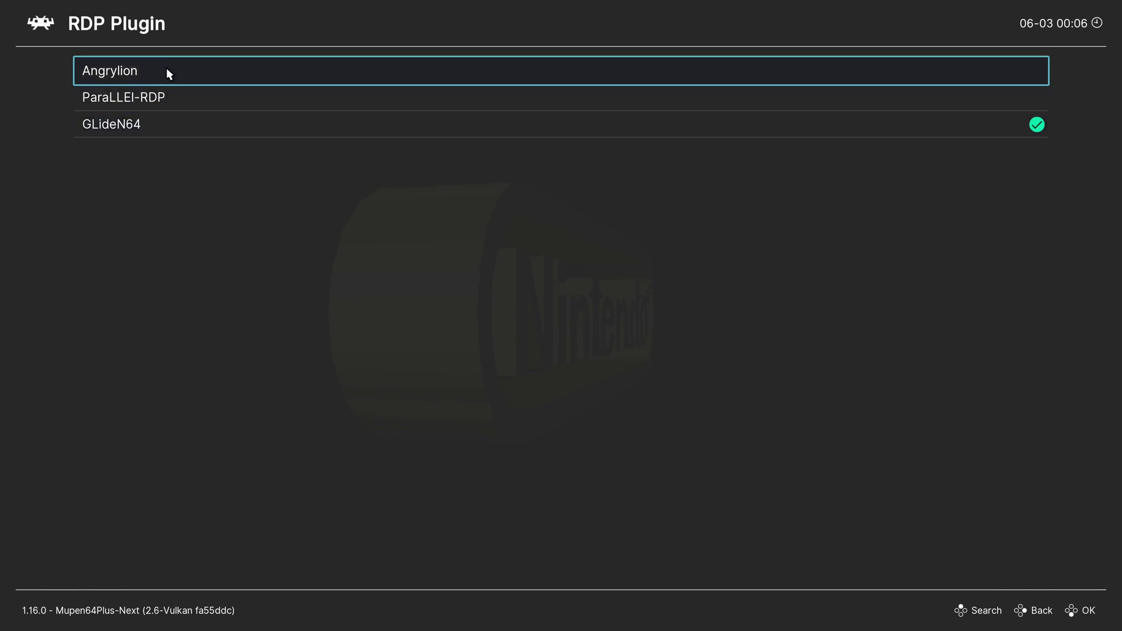
click(164, 144)
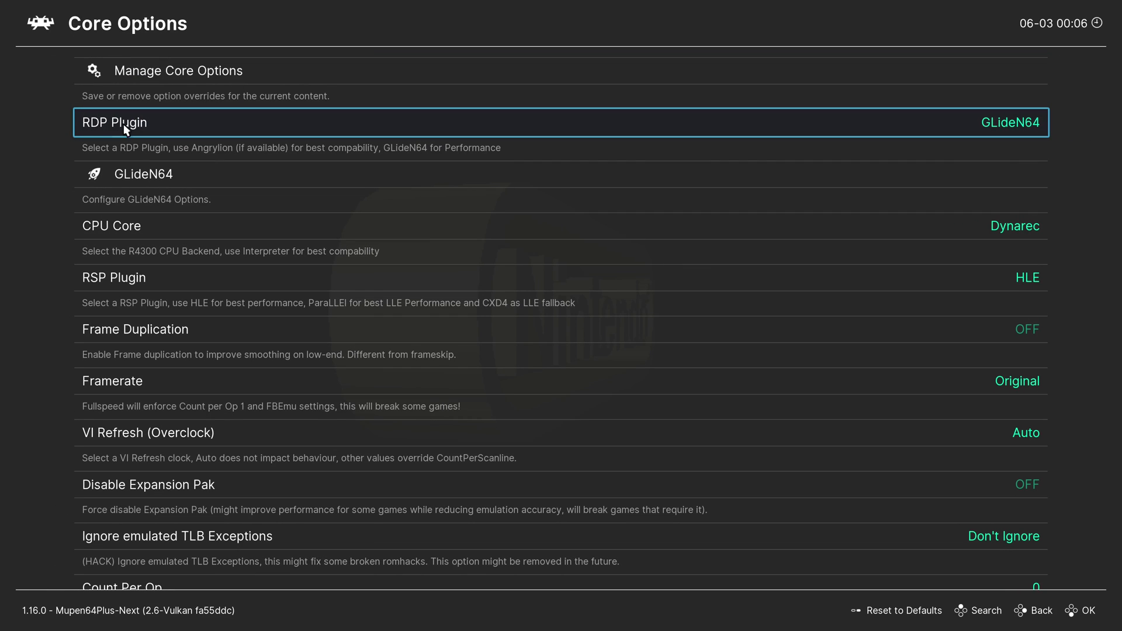
Set the 4:3 resolution in the GLideN64 options to 3840x2880.
click(168, 171)
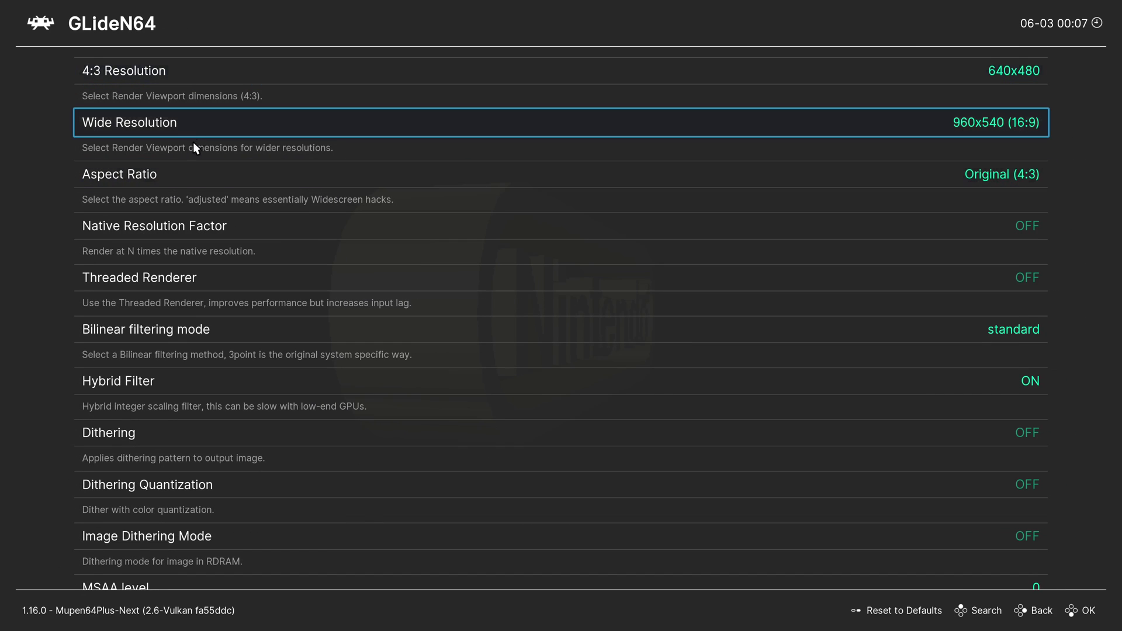
click(154, 74)
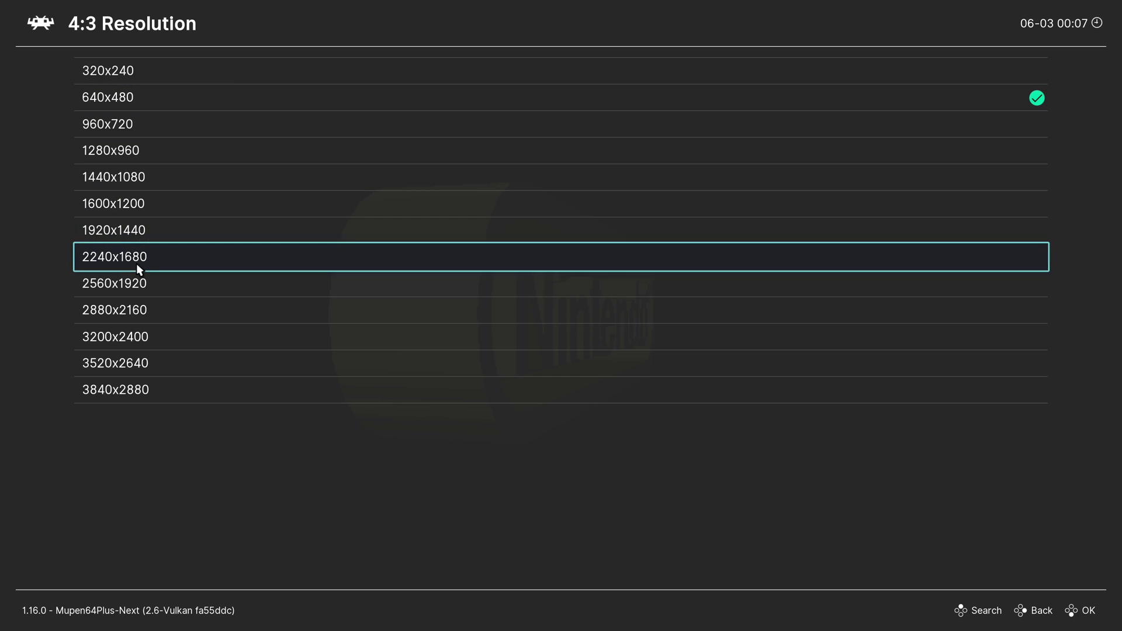
click(137, 397)
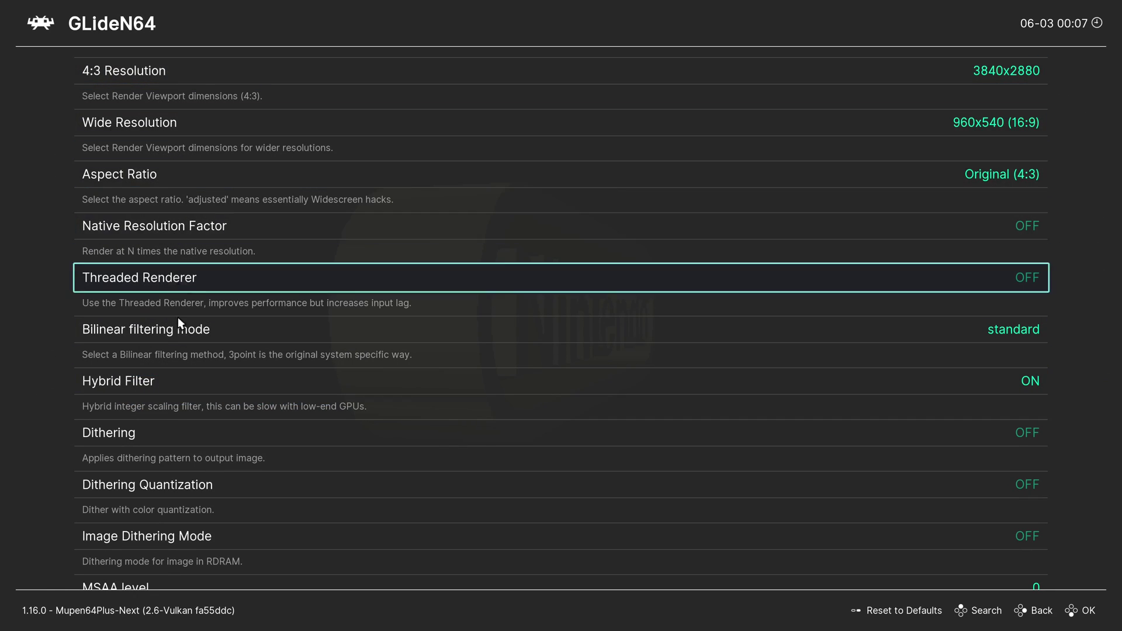
Enable Use High-Res textures and Use High-Res Full Alpha Channel in the GLideN64 options.
scroll(178, 317, down, 5)
scroll(179, 343, down, 20)
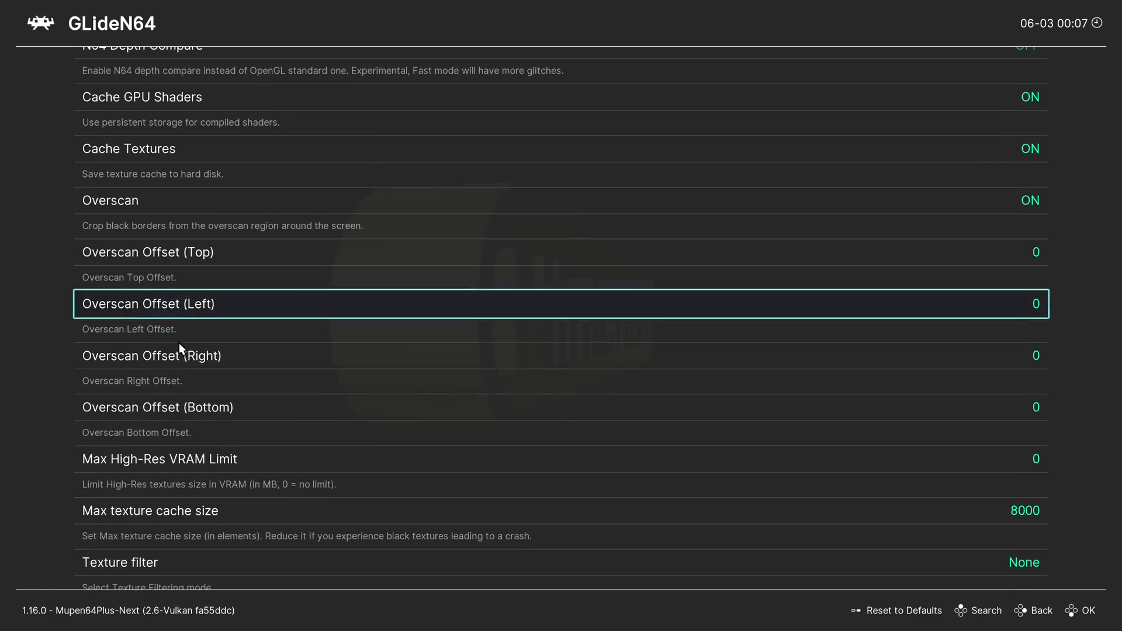
scroll(179, 343, down, 5)
scroll(179, 342, up, 20)
scroll(179, 343, down, 20)
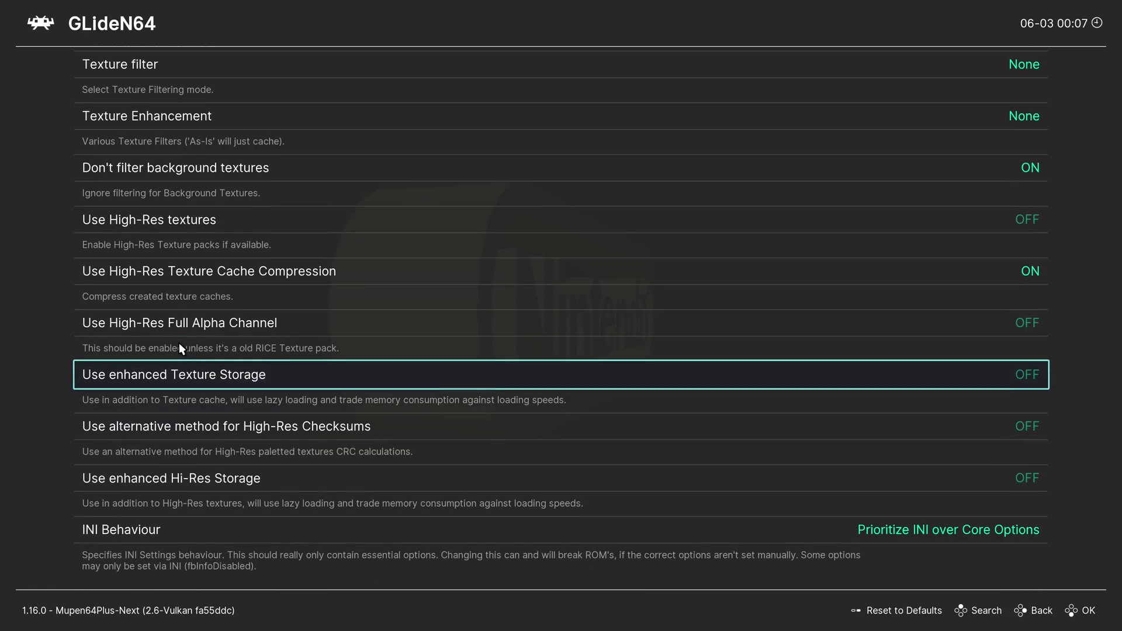
scroll(179, 343, up, 4)
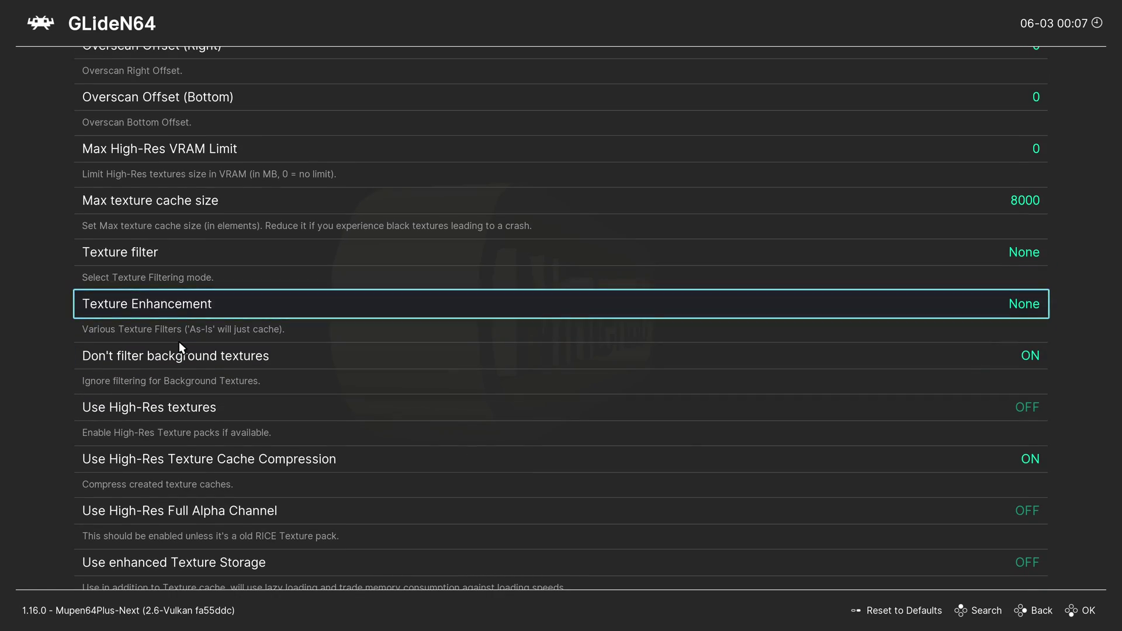
scroll(179, 341, down, 2)
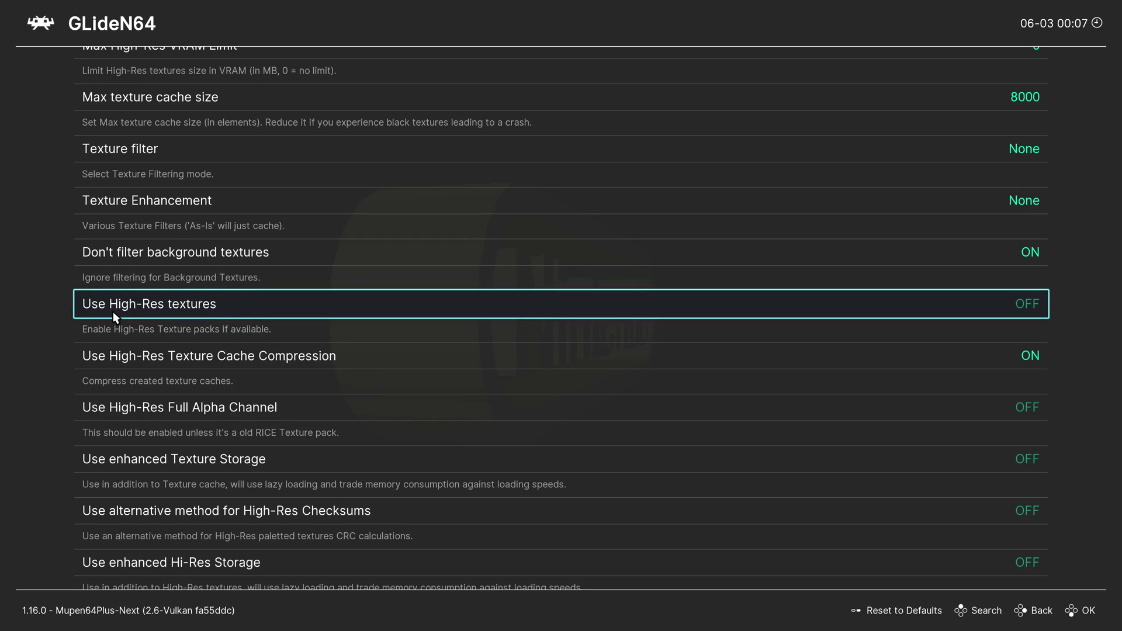
click(206, 311)
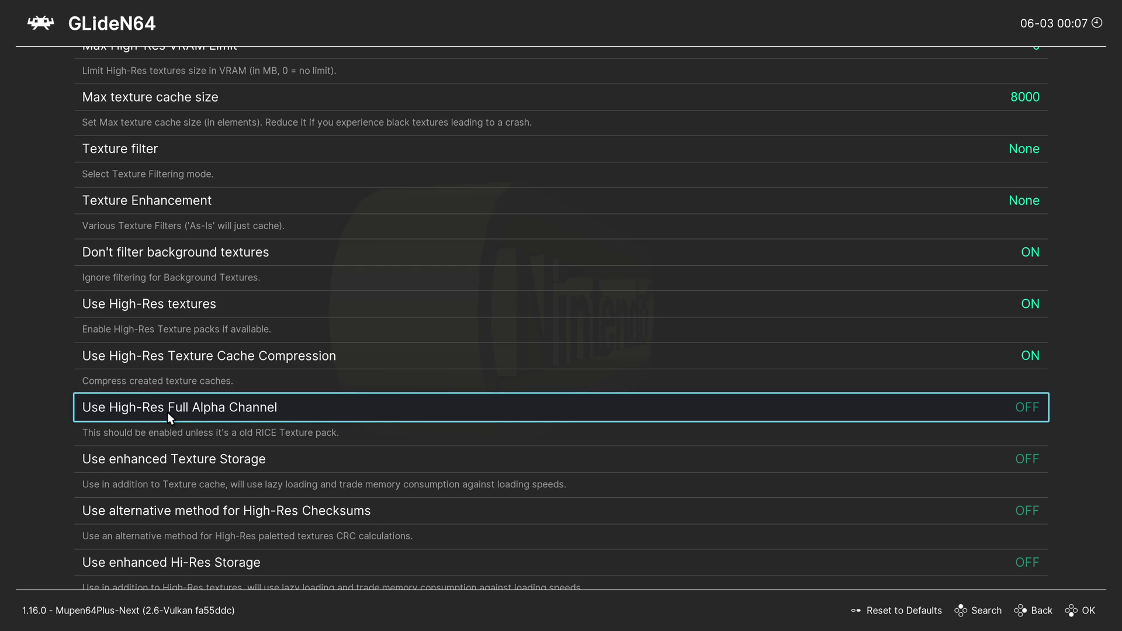
click(239, 411)
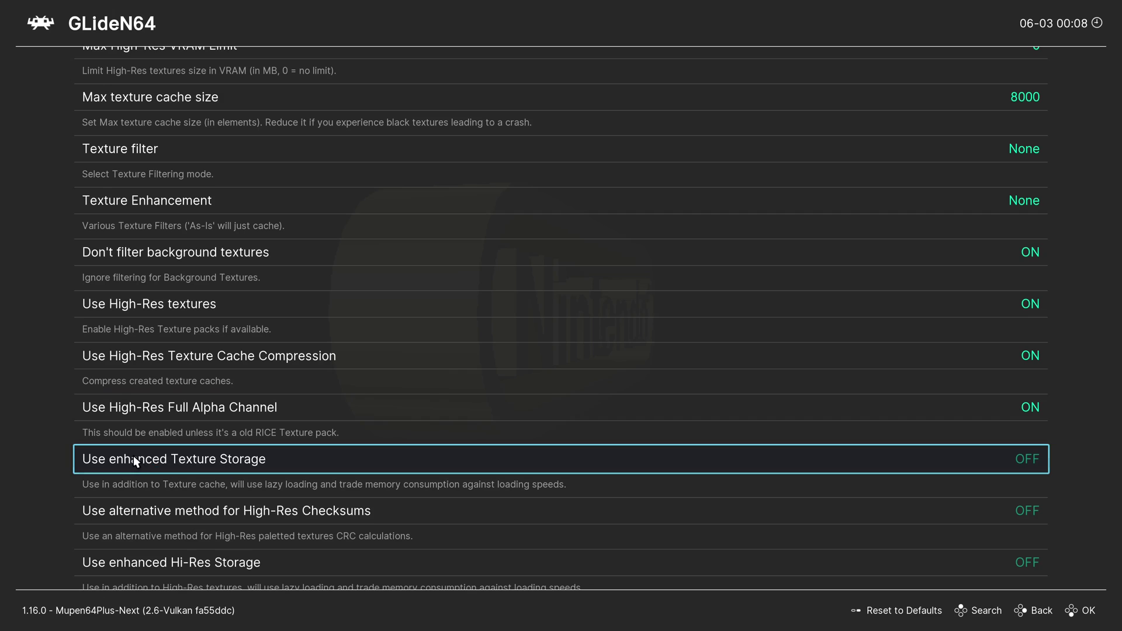
Enable Use enhanced Hi-Res Storage and leave the GLideN64 options.
scroll(209, 446, down, 1)
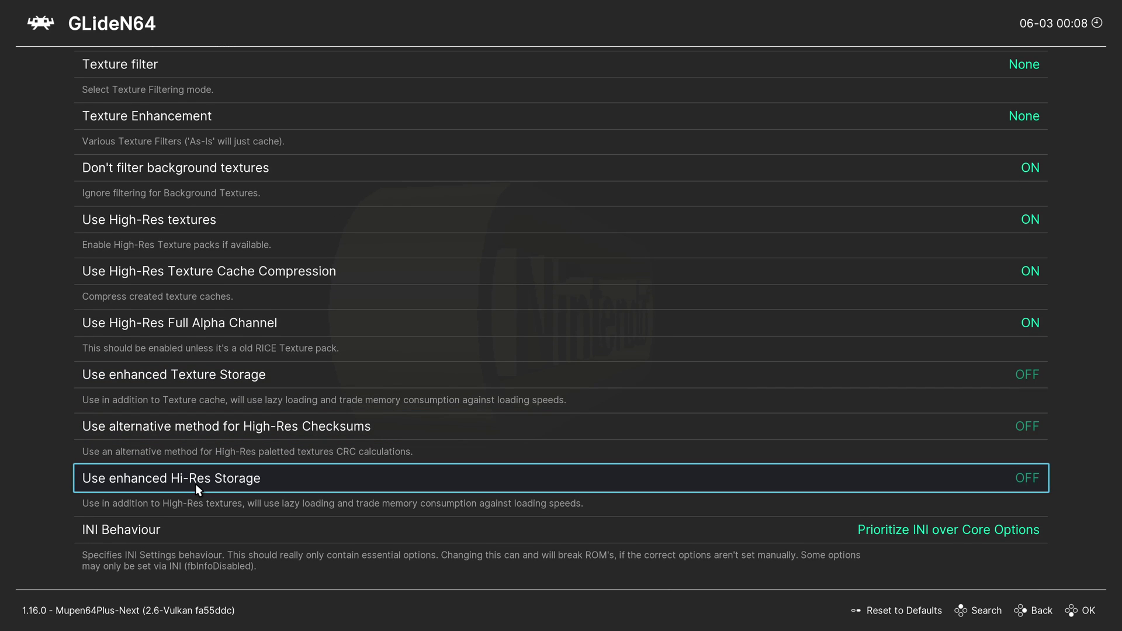
click(238, 481)
right_click(238, 482)
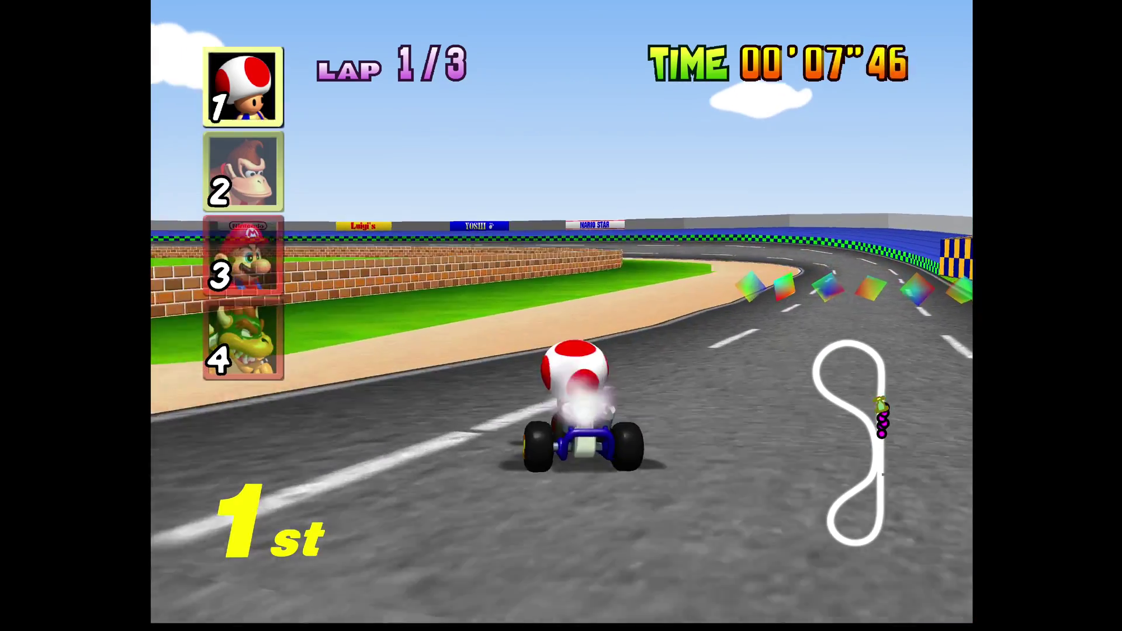
Pause the Luigi Raceway race and open the GLideN64 settings in the running game's core options.
key(Return)
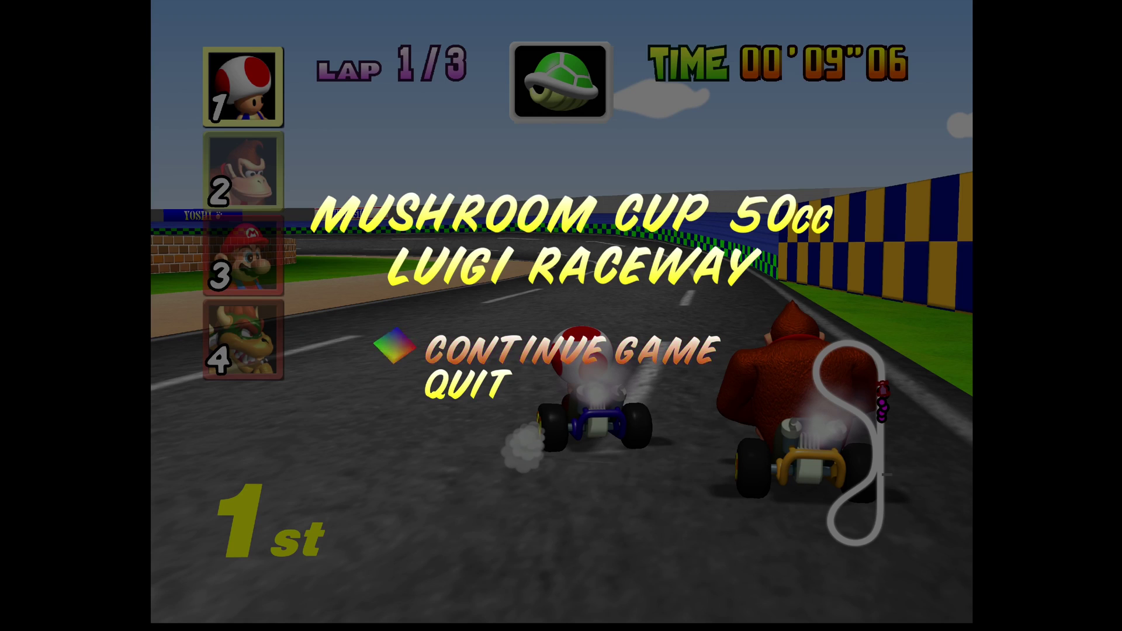
key(F1)
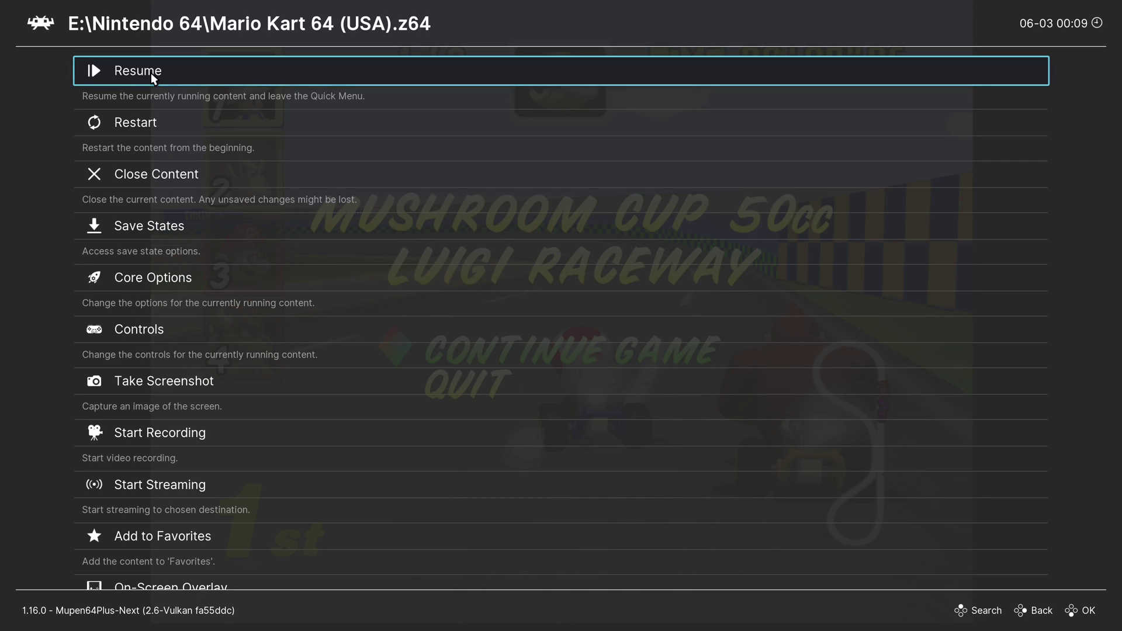
key(Down)
key(Down)
key(Down)
key(Down)
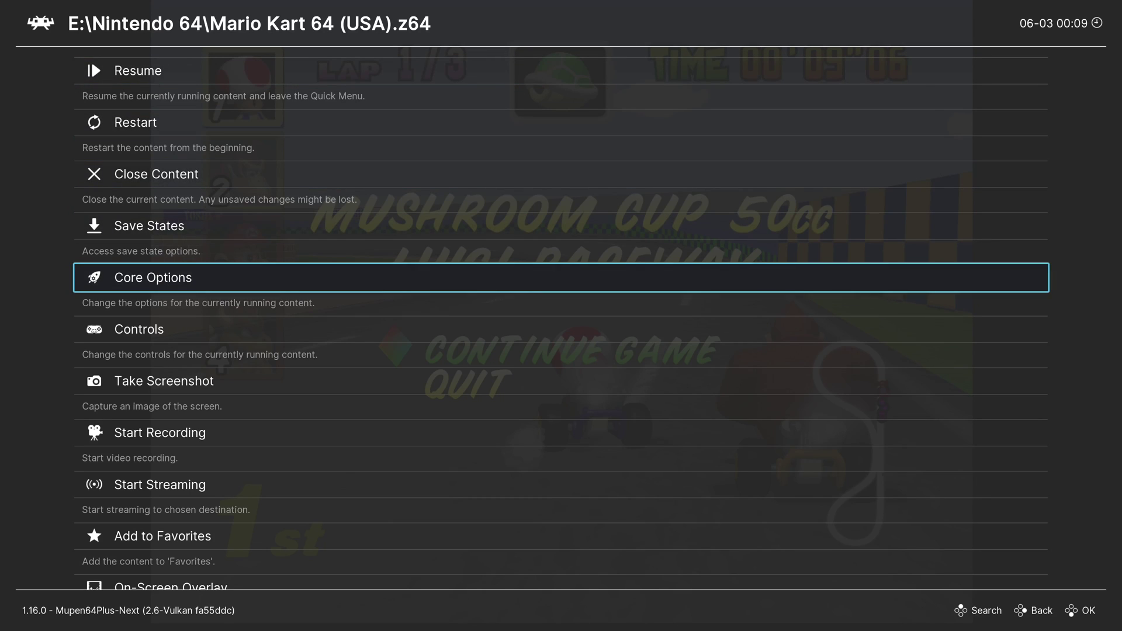
key(Return)
key(Down)
key(Down)
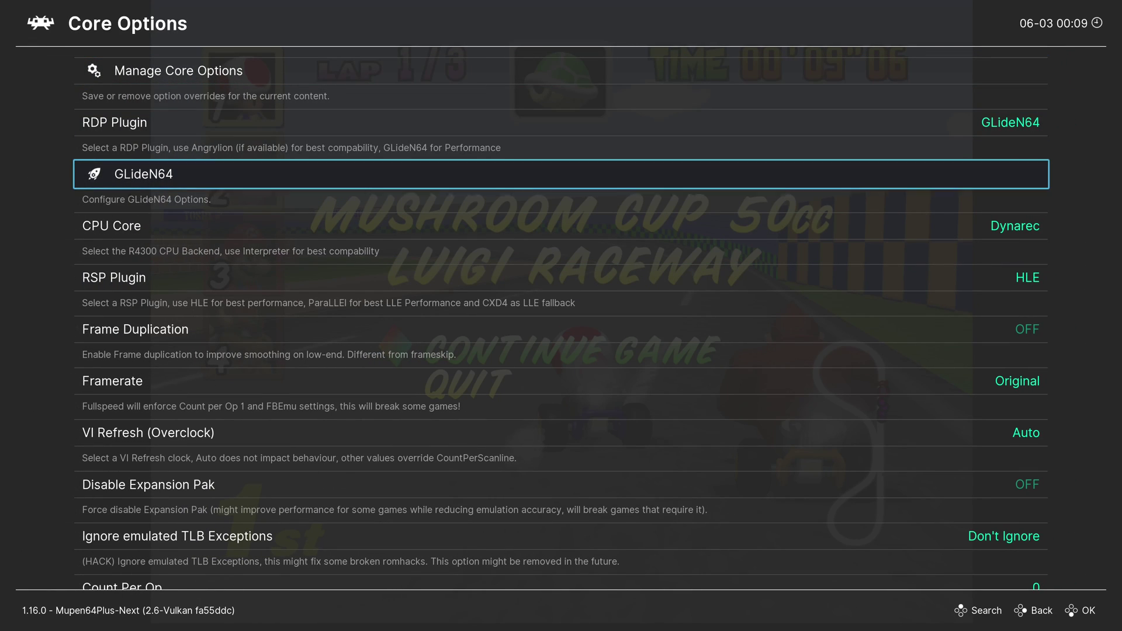
key(Return)
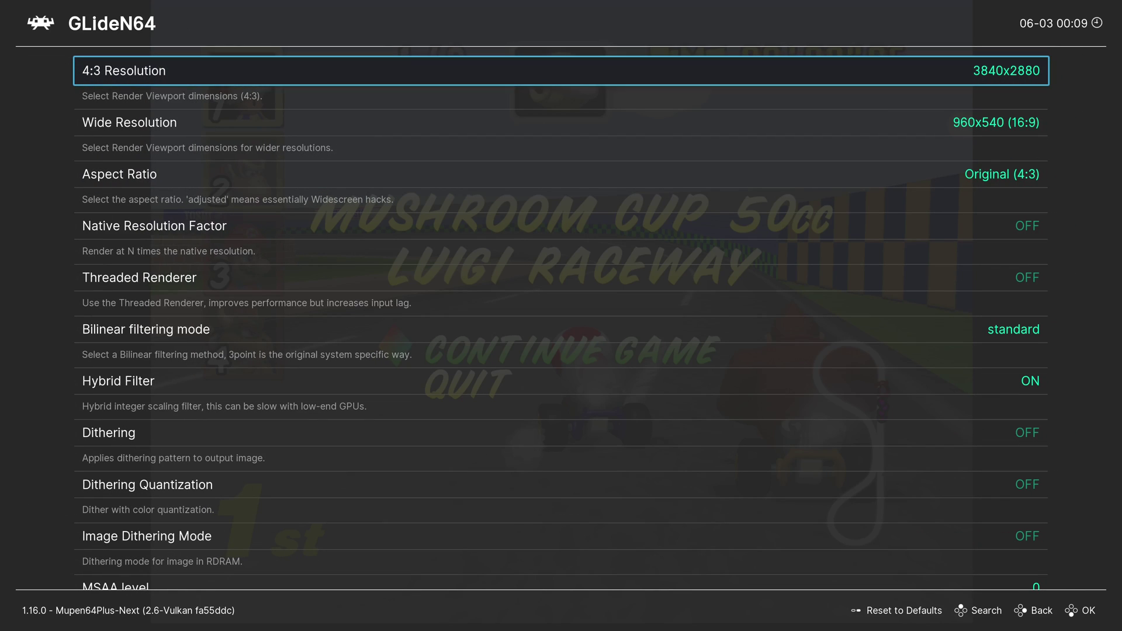
Set the GLideN64 Wide Resolution to 3840x2160 (16:9).
key(Down)
key(Return)
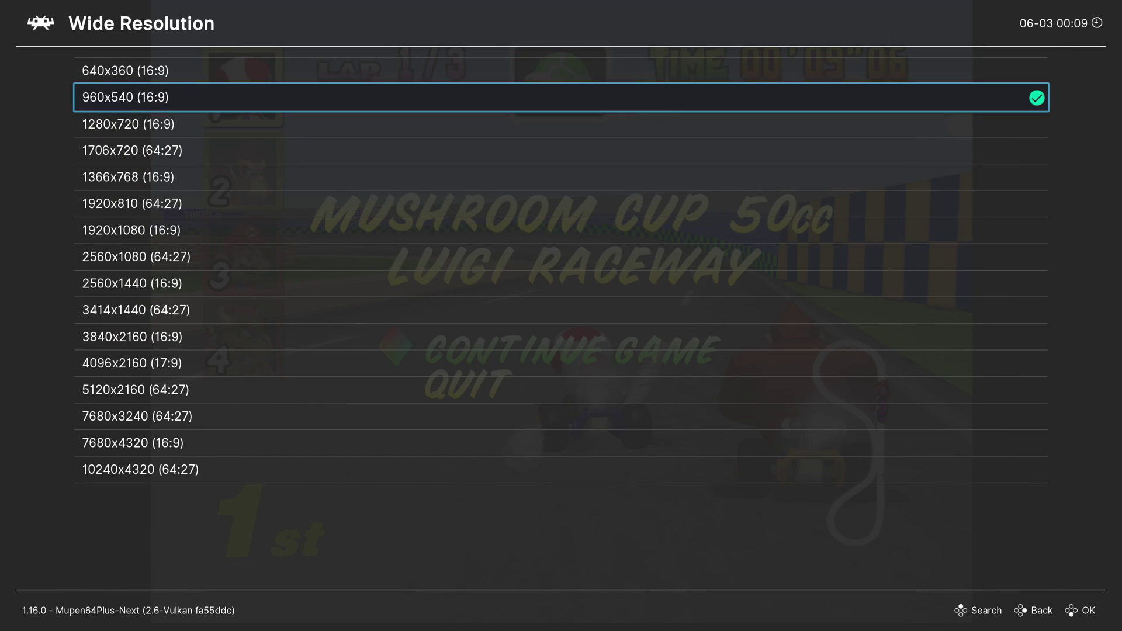
key(Down)
key(Down)
key(Down)
key(Down)
key(Down)
key(Down)
key(Down)
key(Down)
key(Down)
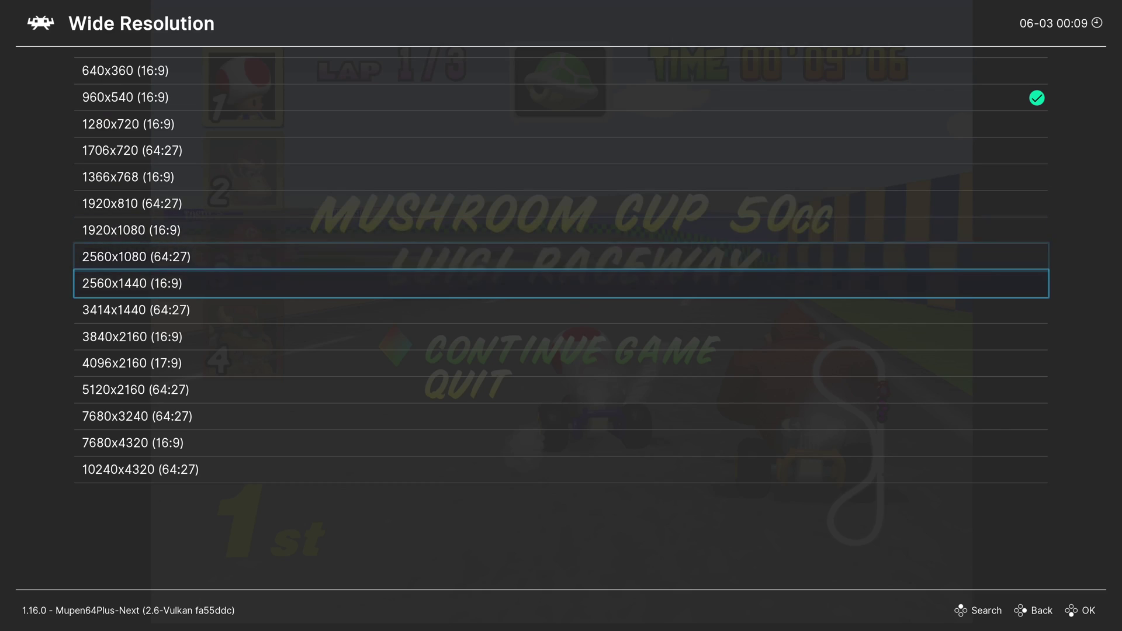
key(Down)
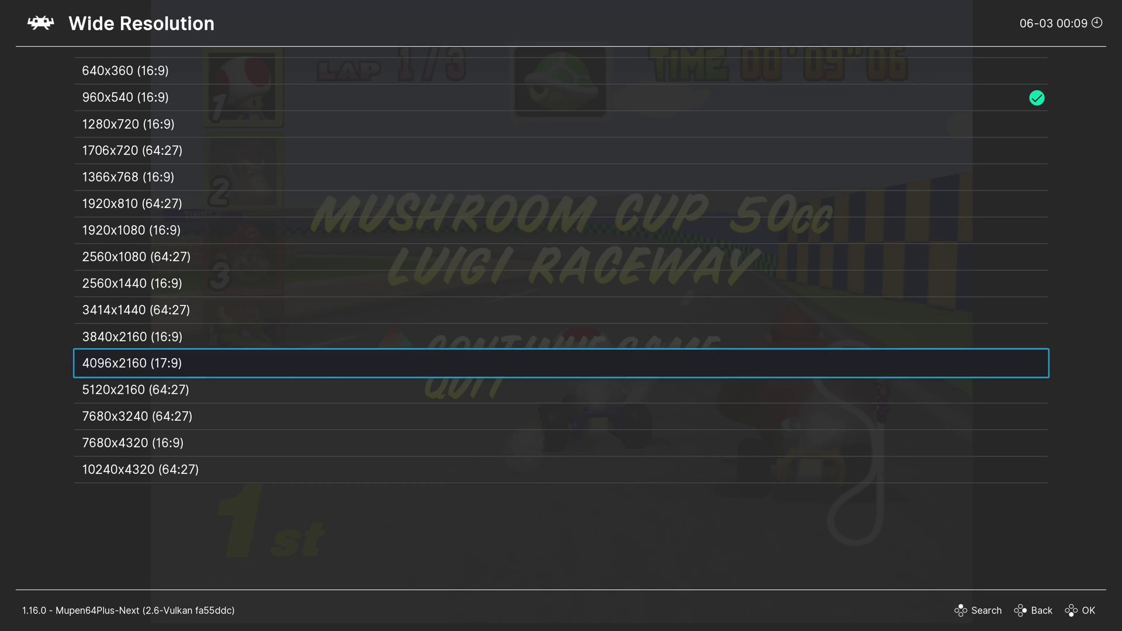
key(Up)
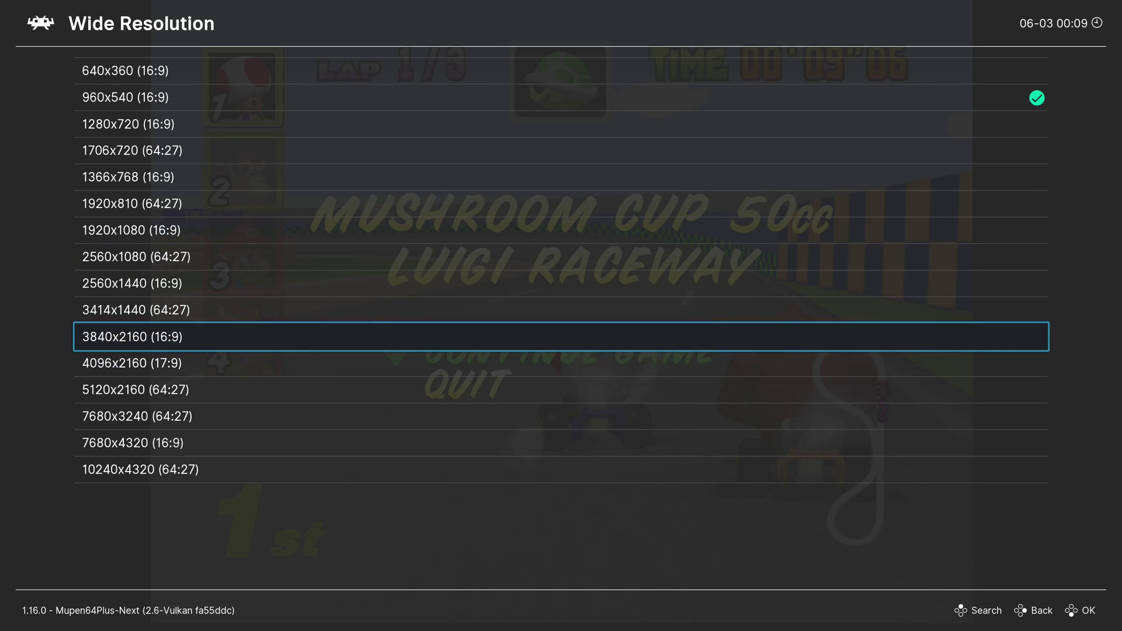
key(Return)
Set the GLideN64 Aspect Ratio to Wide (Adjusted) and return to the core options.
key(Down)
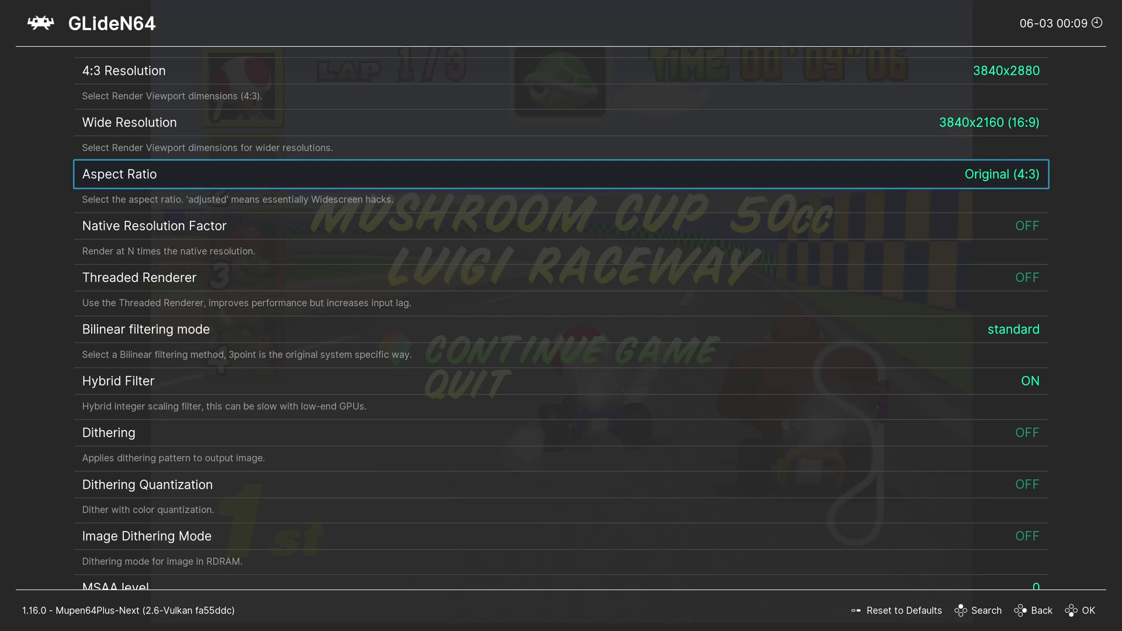
key(Down)
key(Up)
key(Return)
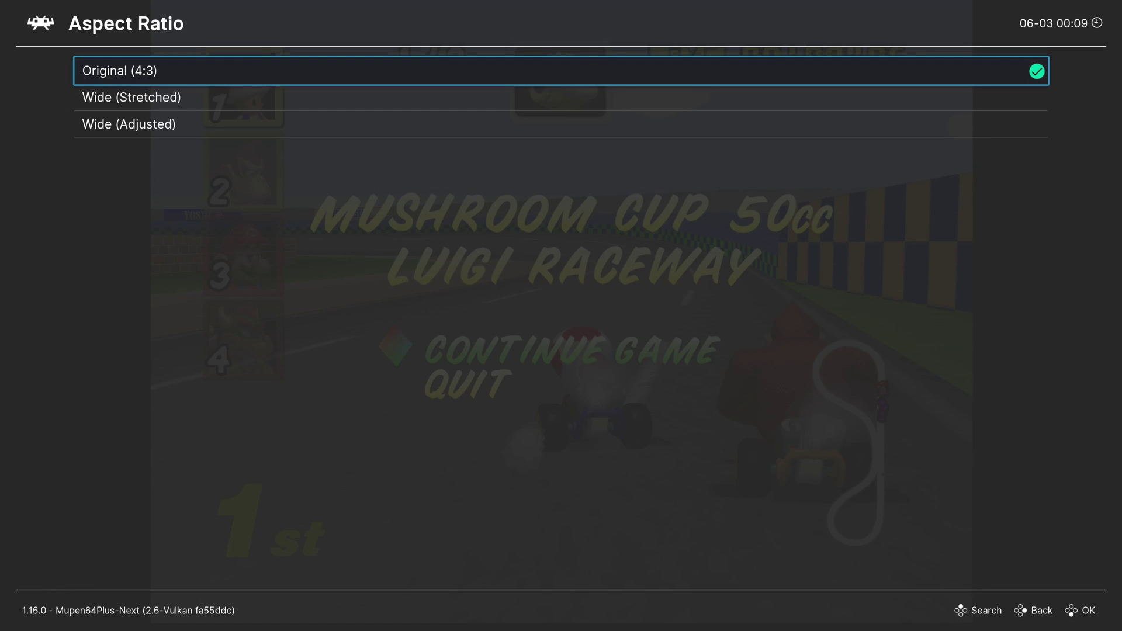
key(Down)
key(Down)
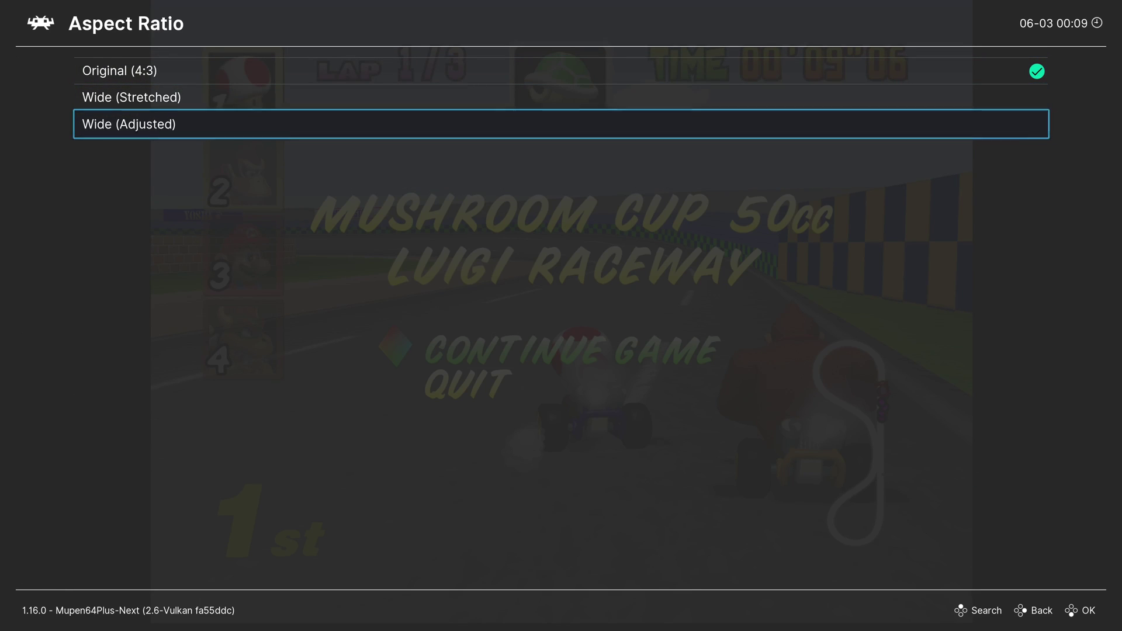
key(Return)
key(BackSpace)
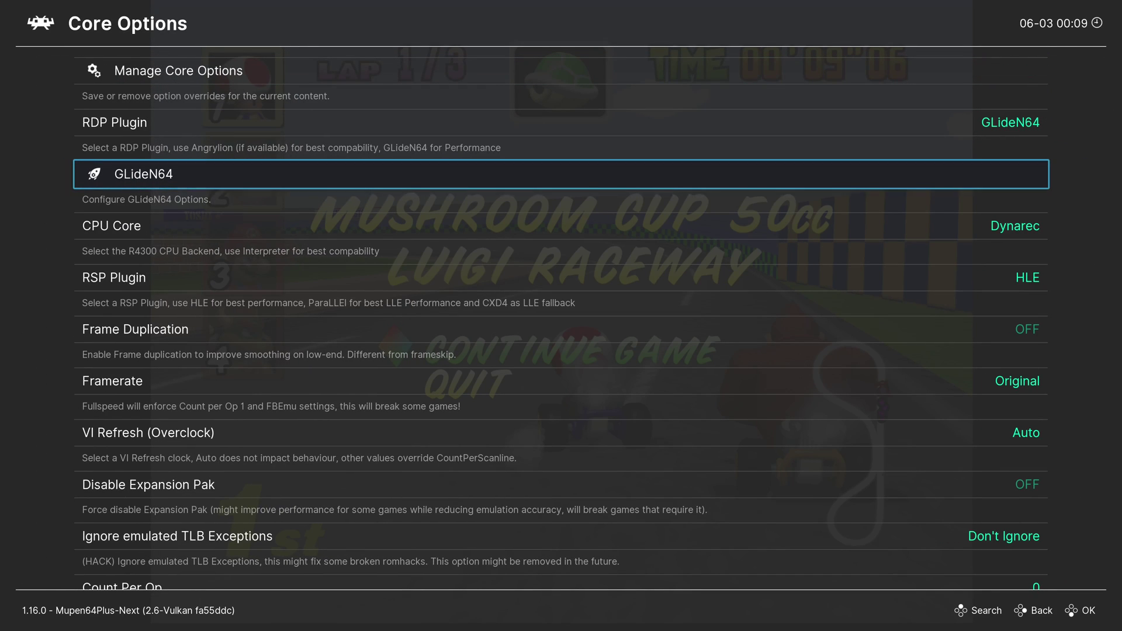
Return to the game's quick menu and go to Close Content.
key(BackSpace)
key(Up)
key(Up)
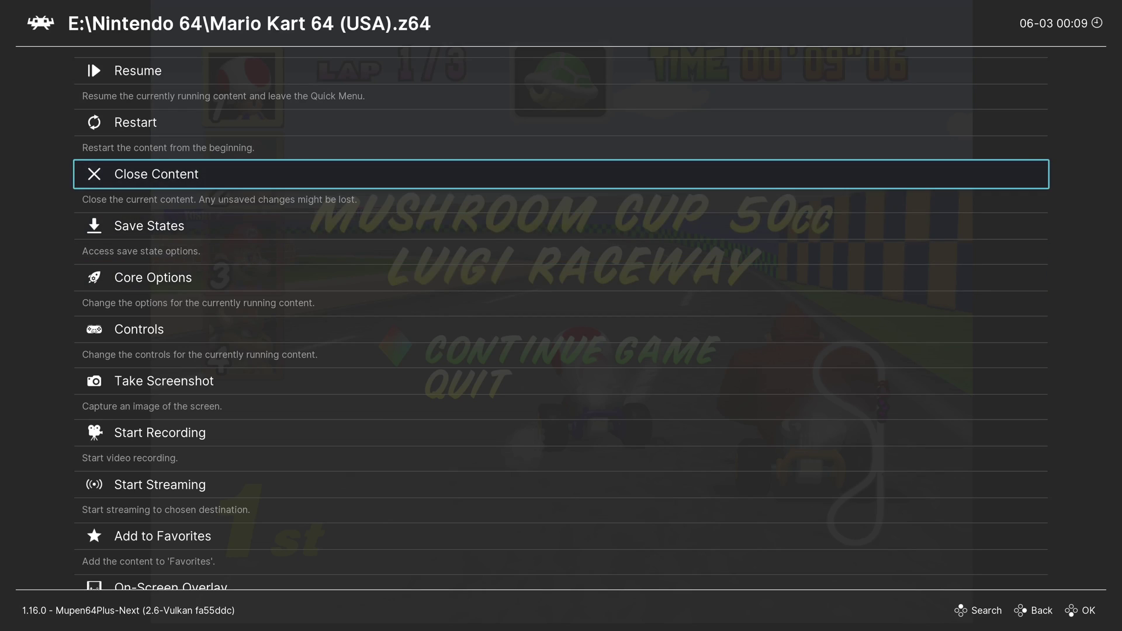